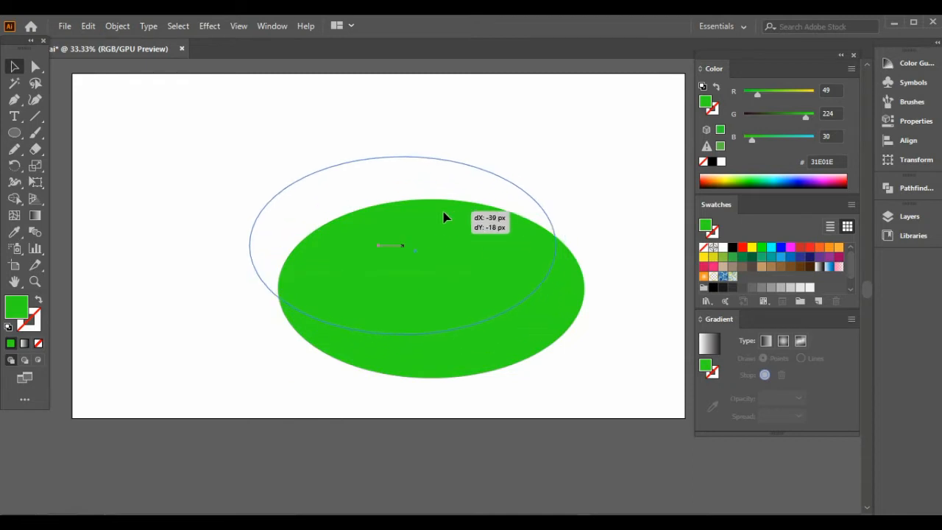
Step: Draw a rectangle covering the upper half of the green ellipse, with its lower edge through the ellipse's center
left_click_drag(14, 132, 111, 130)
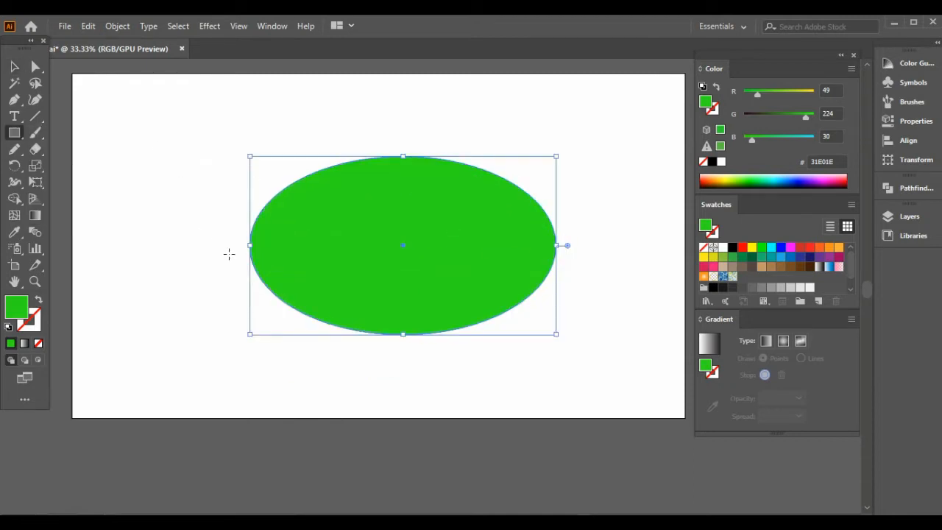
left_click_drag(241, 245, 595, 140)
key("v")
Step: Remove the rectangle and the ellipse's upper half with Shape Builder, and move the remaining half ellipse slightly up
left_click_drag(193, 126, 524, 315)
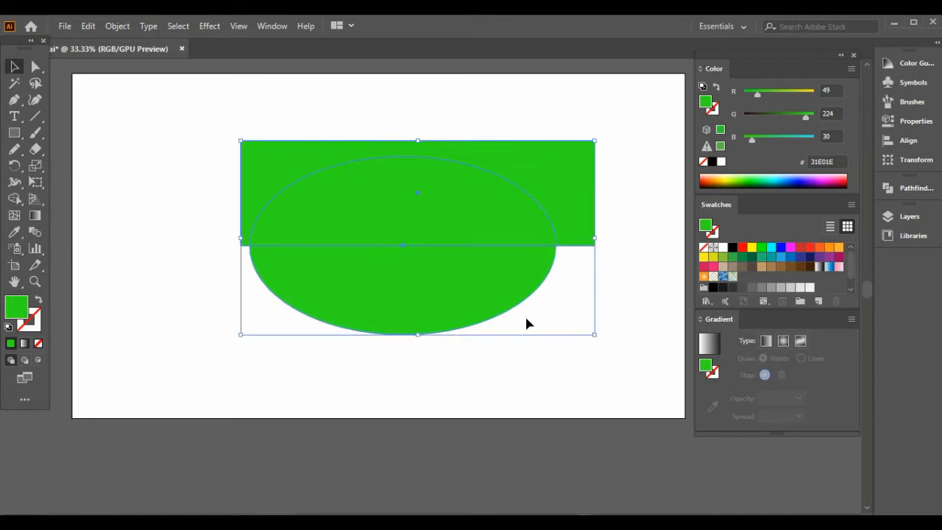
left_click(14, 197)
mouse_move(416, 107)
left_mouse_down()
mouse_move(410, 223)
mouse_move(412, 214)
left_mouse_up()
left_click(13, 68)
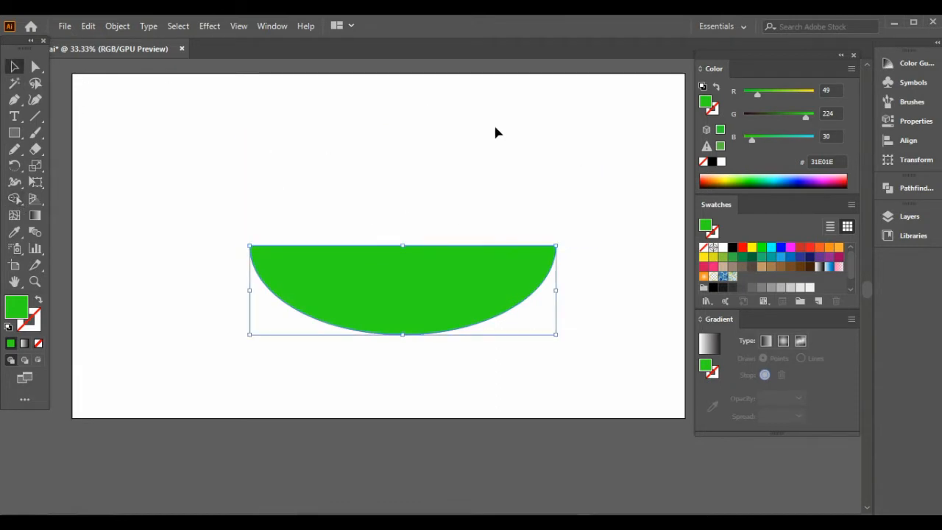
left_click_drag(458, 294, 457, 272)
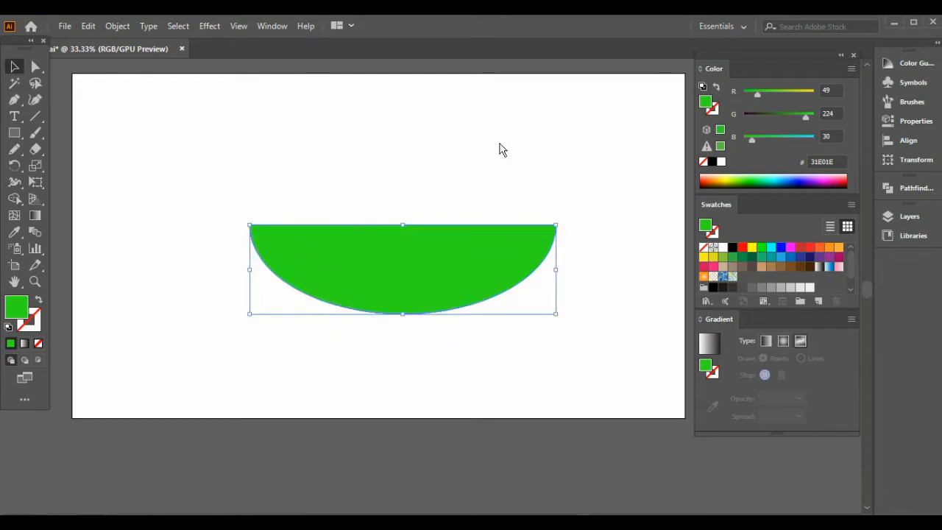
Step: Apply a freeform gradient in points mode to the half ellipse and recolor its left stop green 009245, placed nearer the edge
key("g")
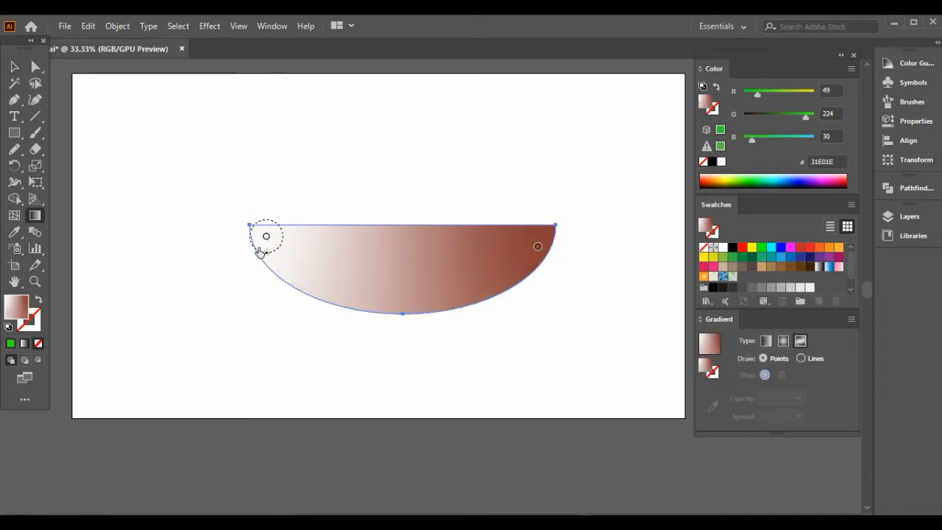
left_click(266, 238)
double_click(15, 309)
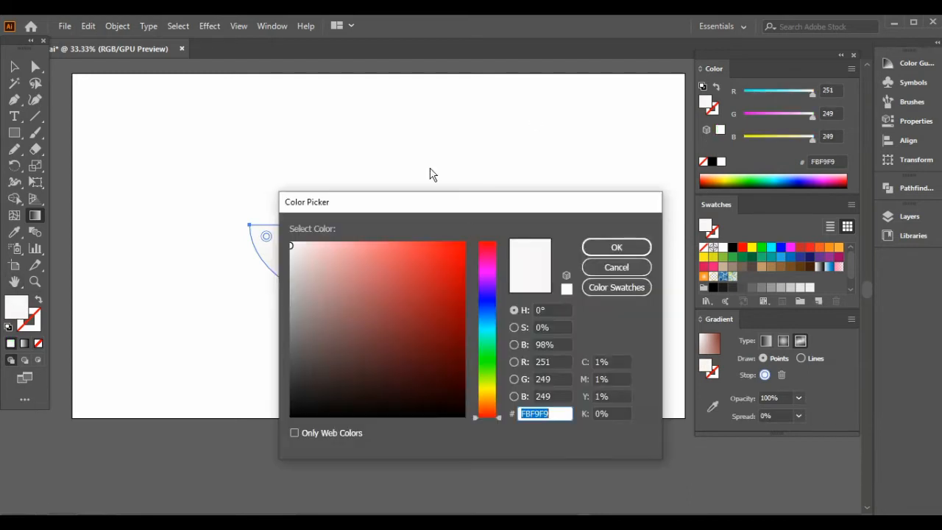
left_click_drag(484, 386, 485, 368)
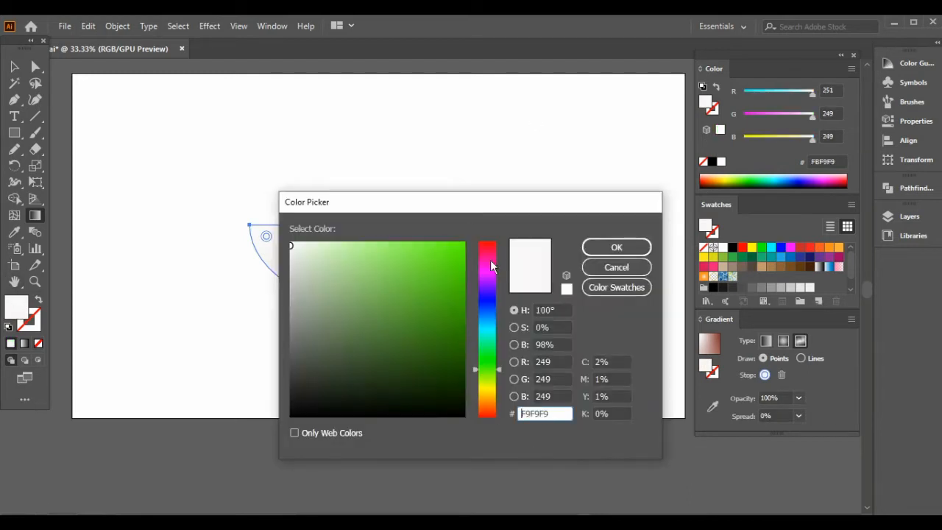
left_click(616, 247)
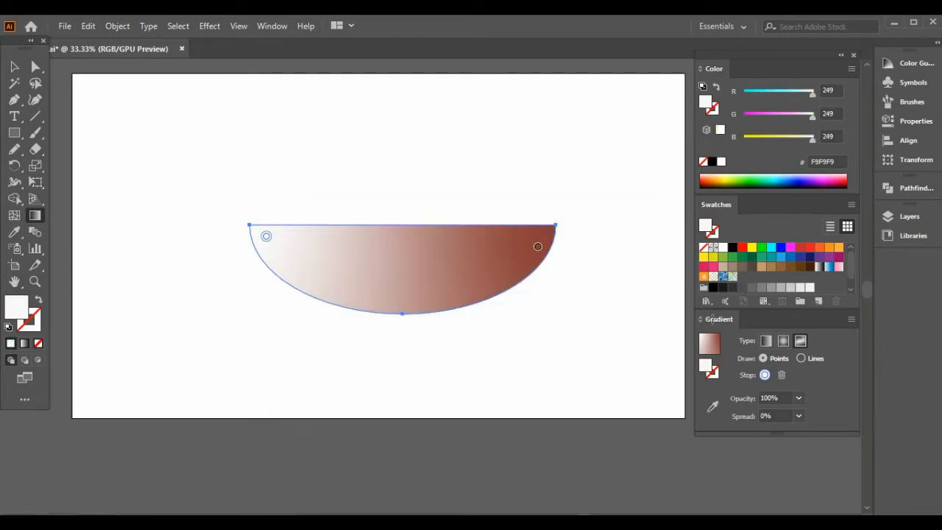
left_click(742, 257)
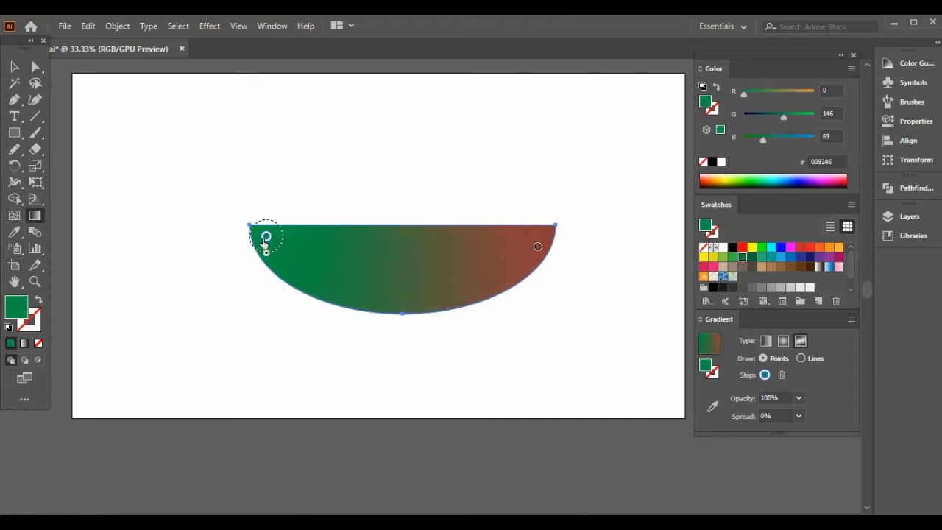
left_click_drag(265, 241, 261, 244)
Step: Darken the left gradient stop to green 098441
double_click(15, 309)
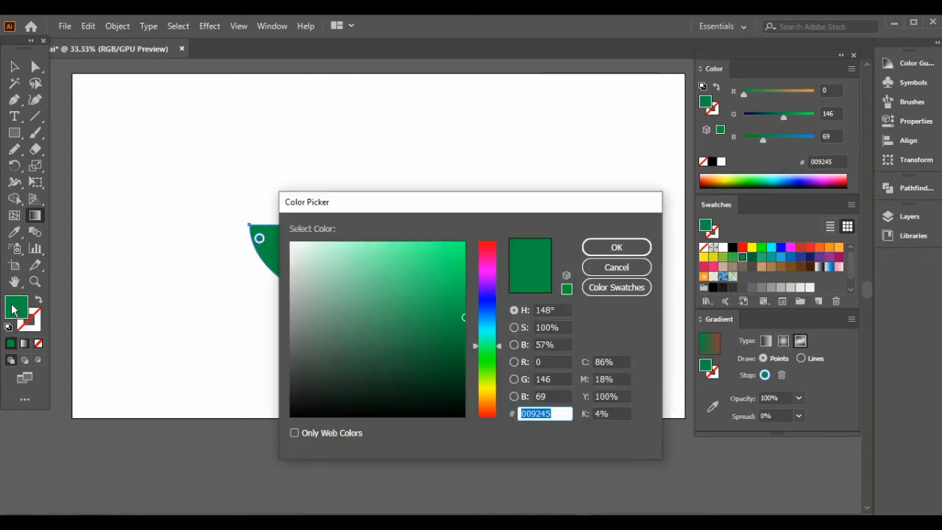
left_click_drag(462, 326, 453, 326)
left_click(617, 248)
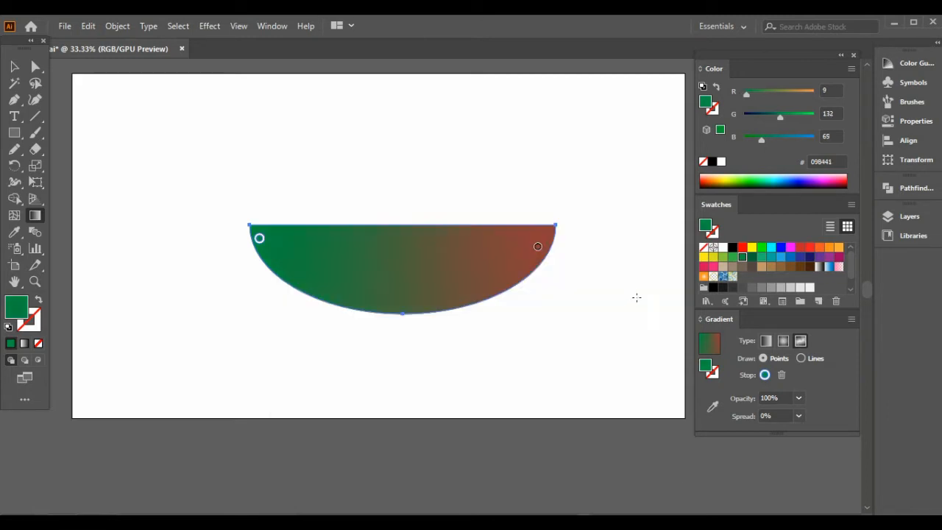
Step: Add a row of evenly spaced green 098441 gradient stops along the half ellipse's curved edge from left to right
left_click(268, 253)
left_click(280, 267)
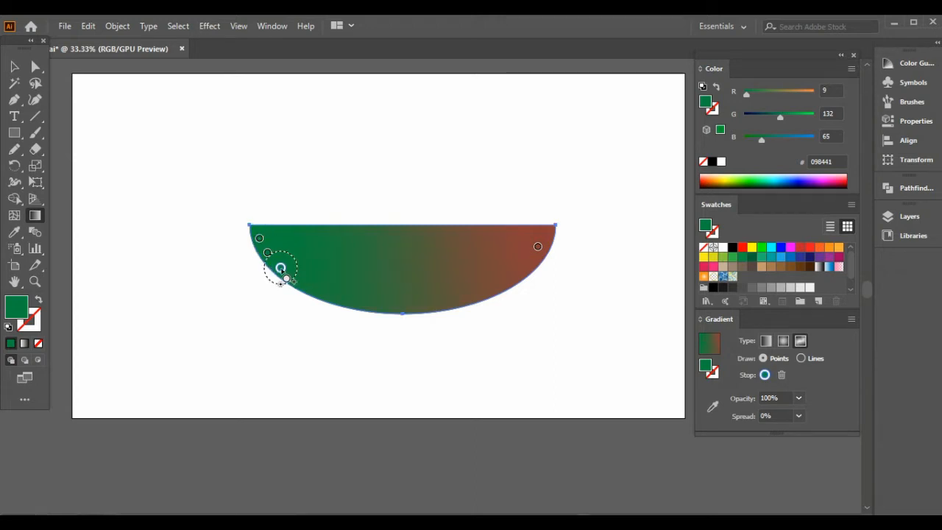
left_click(294, 279)
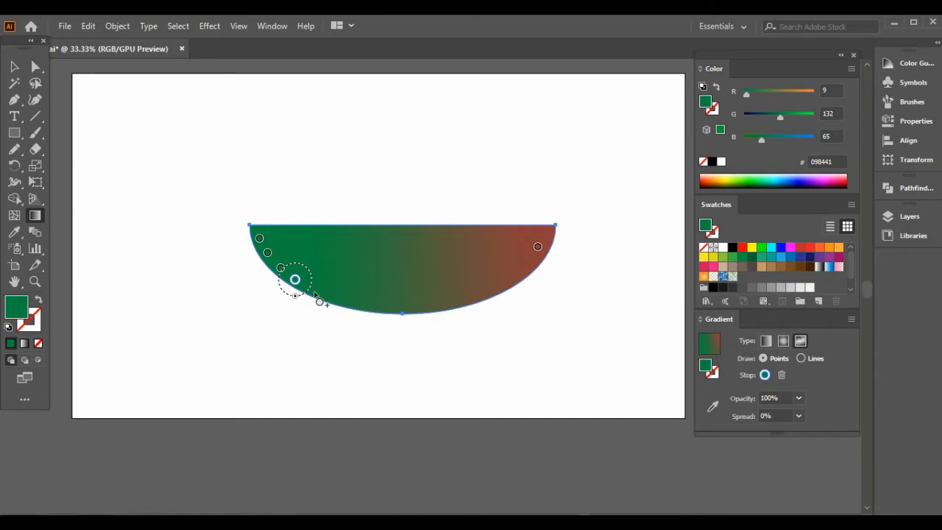
left_click(313, 290)
left_click(335, 296)
left_click(358, 301)
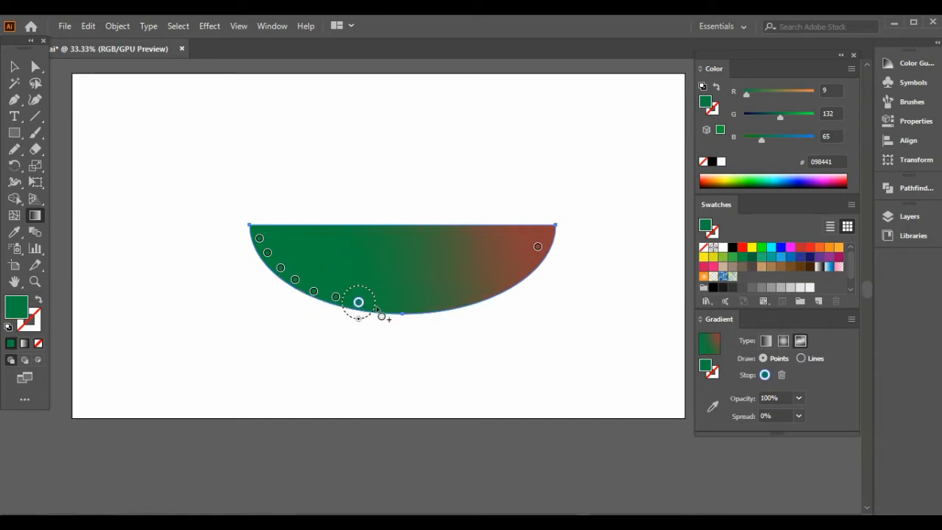
left_click(375, 305)
left_click(395, 309)
left_click(413, 309)
left_click(434, 306)
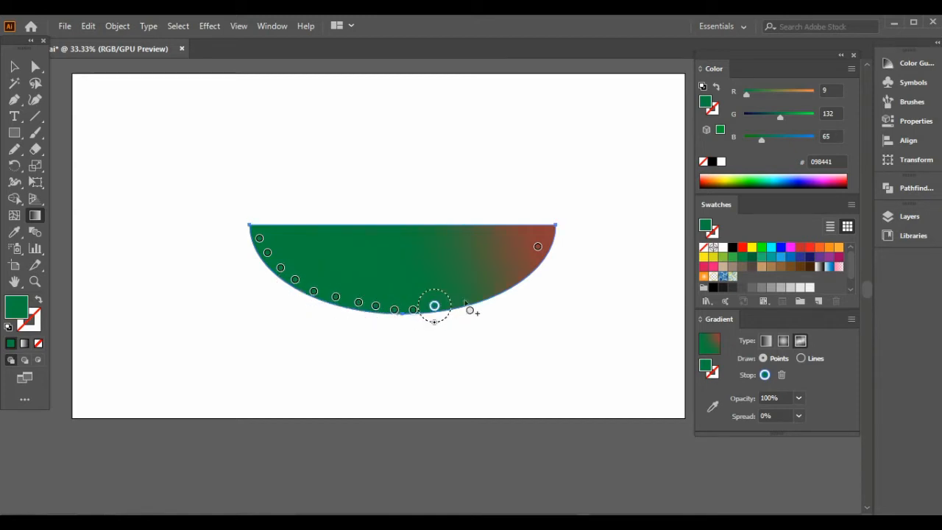
left_click(457, 300)
left_click(484, 294)
left_click(508, 281)
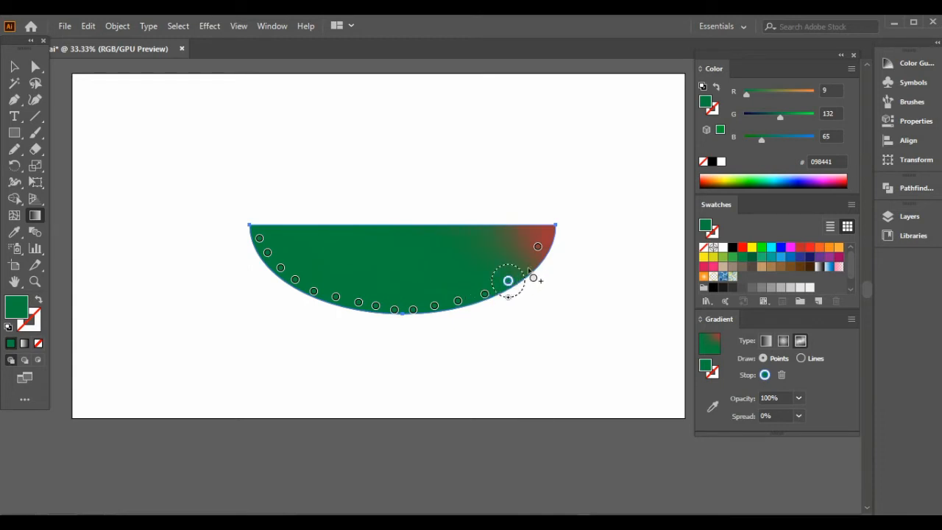
left_click(526, 269)
Step: Move the brown-red stop to the shape's upper middle and complete the green rim with two more stops at the right end
left_click_drag(537, 246, 396, 247)
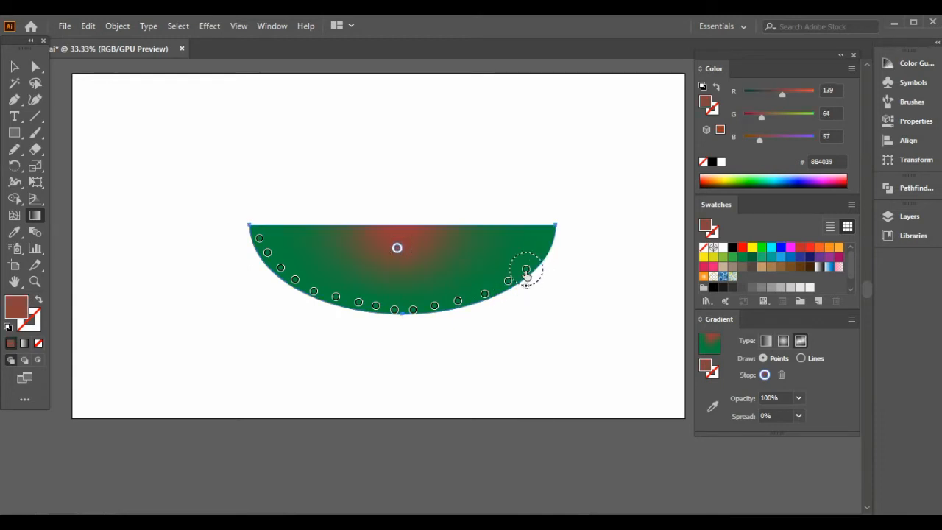
left_click(526, 269)
left_click(539, 252)
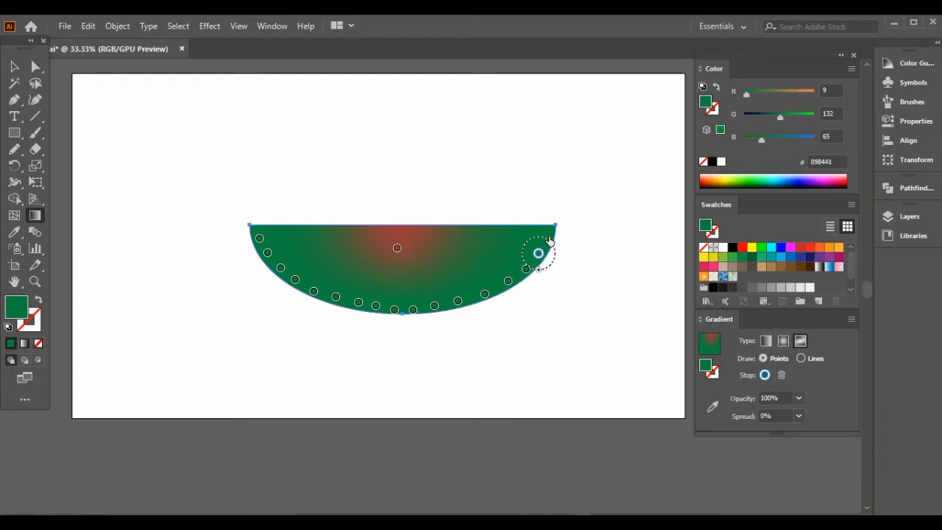
left_click(548, 235)
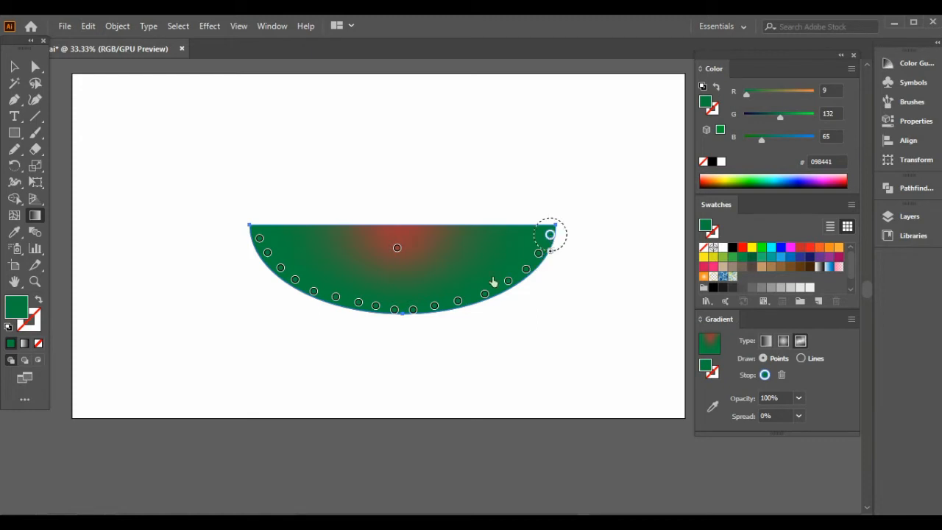
Step: Add a row of white FFFFFF gradient stops just inside the green rim, from the left end to the right end
left_click(397, 250)
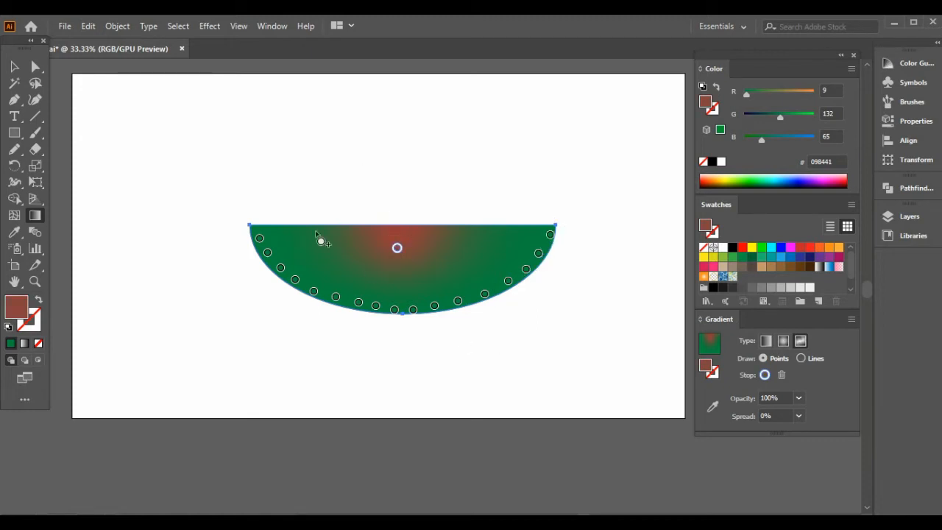
left_click(274, 232)
left_click(722, 161)
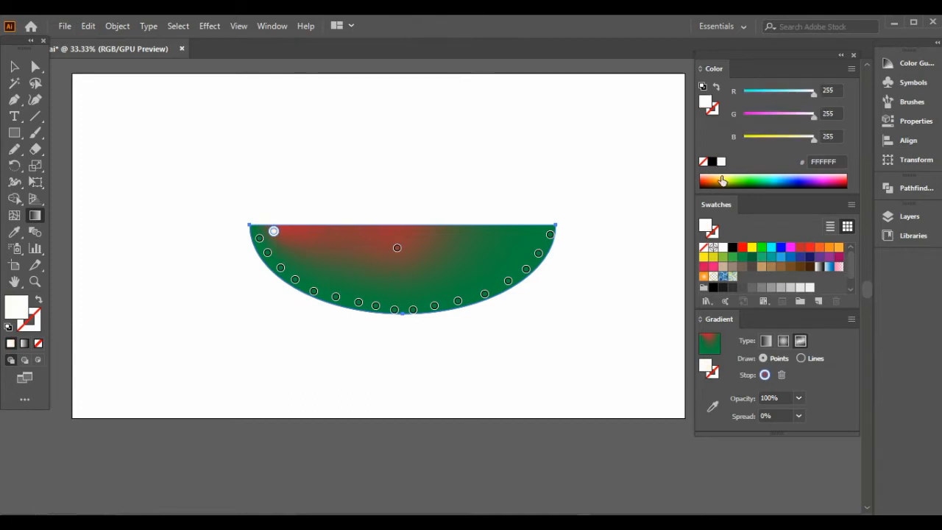
left_click_drag(273, 232, 268, 237)
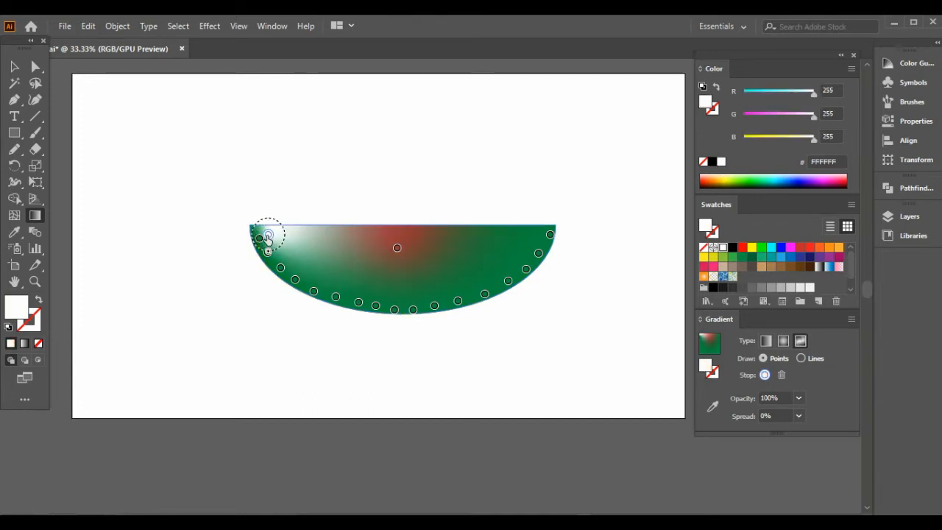
left_click(269, 251)
left_click(269, 234)
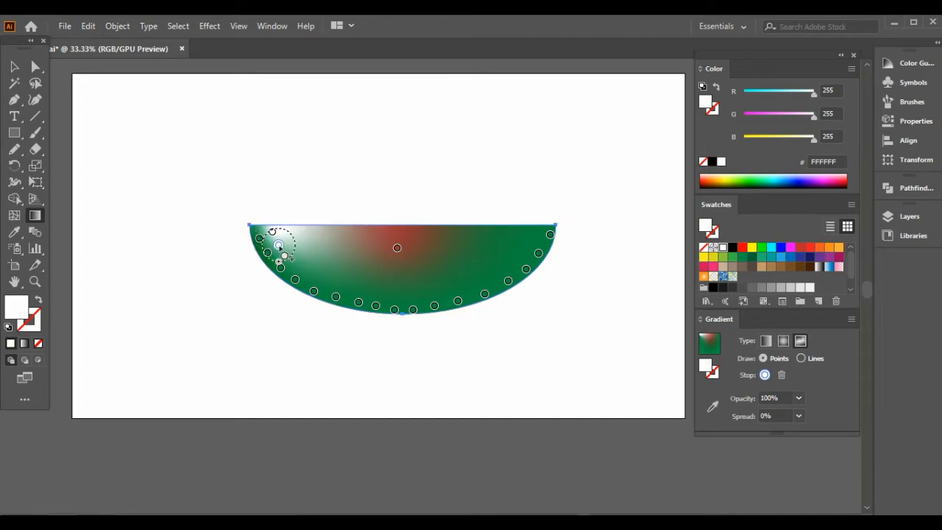
left_click_drag(269, 236, 548, 230)
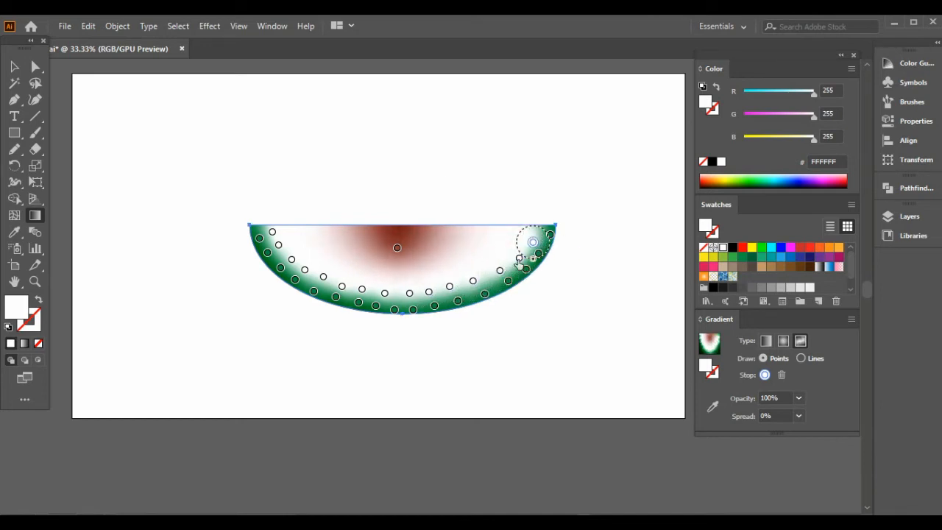
left_click(536, 228)
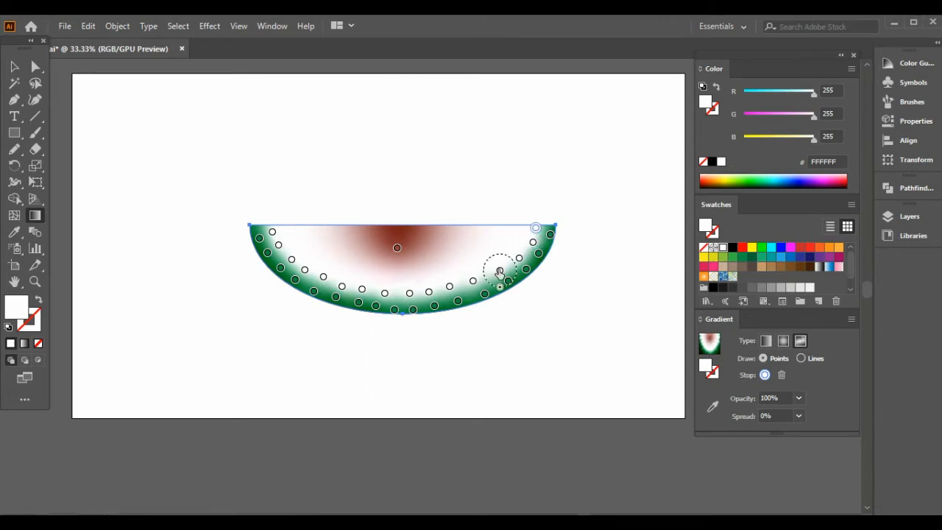
Step: Recolor the central gradient stop red FF0000 and add matching red stops across the watermelon's flesh out to both ends
left_click(398, 248)
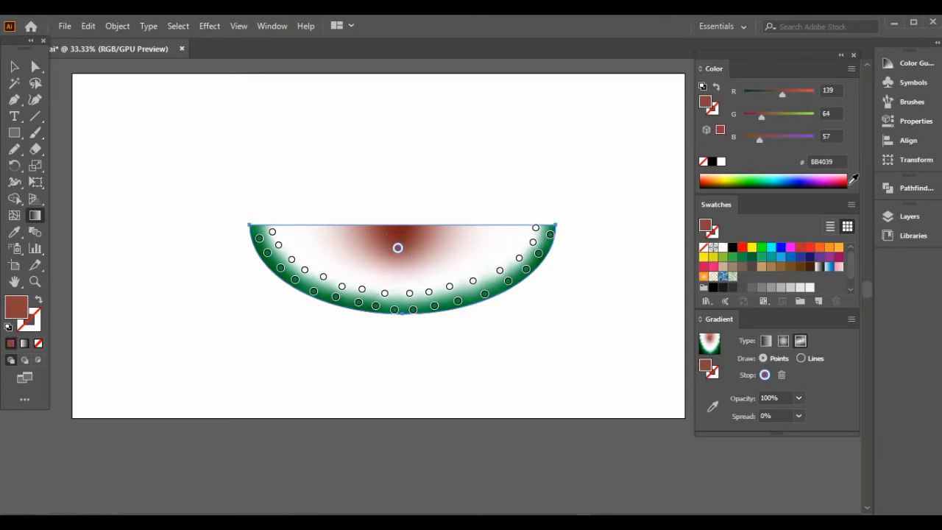
left_click(742, 247)
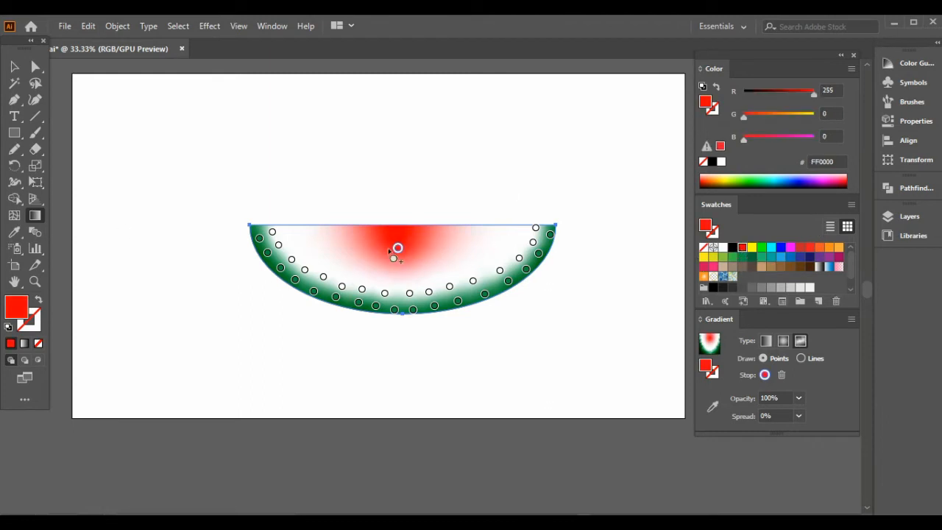
left_click(294, 236)
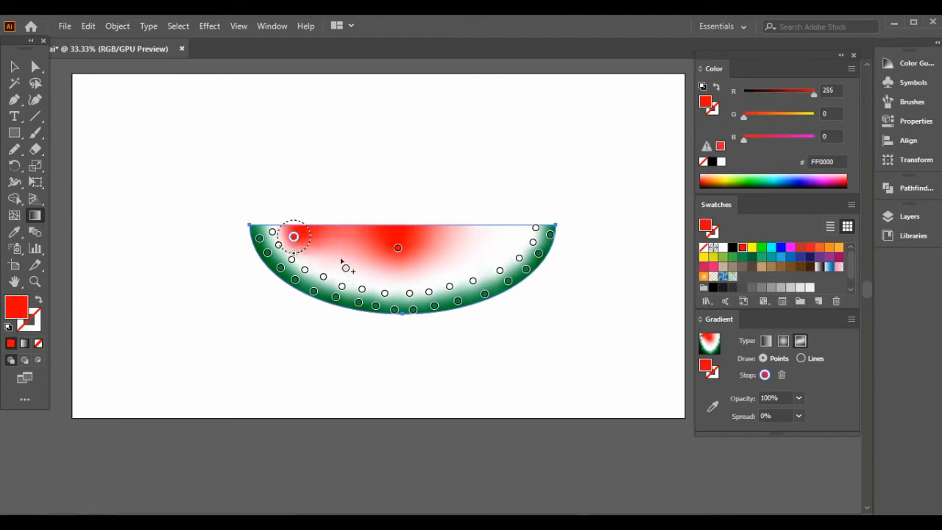
left_click(331, 251)
left_click(364, 257)
left_click(435, 272)
left_click(506, 245)
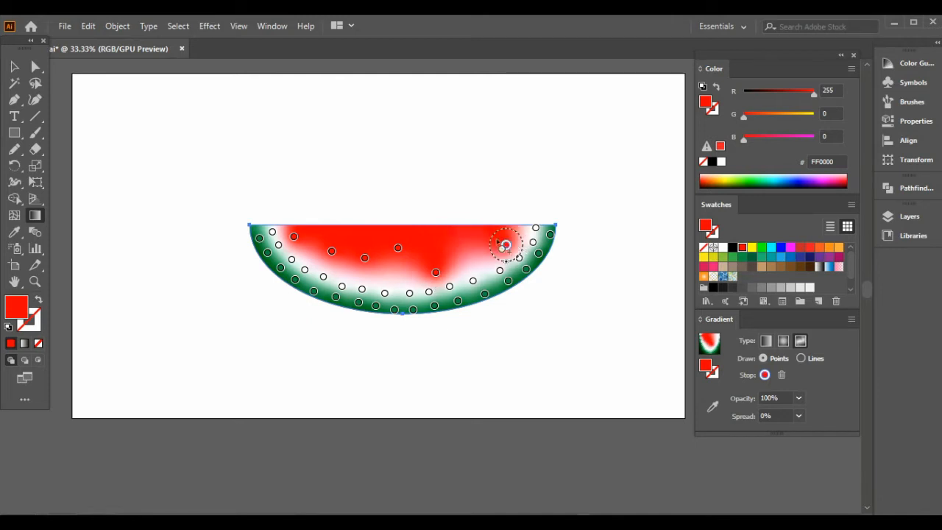
Step: Fill the remaining pale flesh with more red FF0000 stops just above the white row and at the upper right end
left_click(469, 259)
left_click(374, 279)
left_click(397, 283)
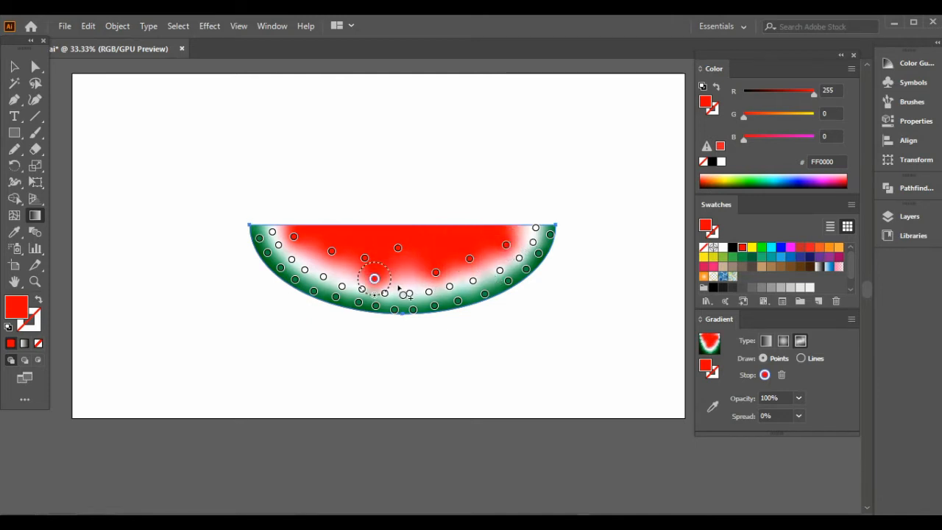
left_click(353, 274)
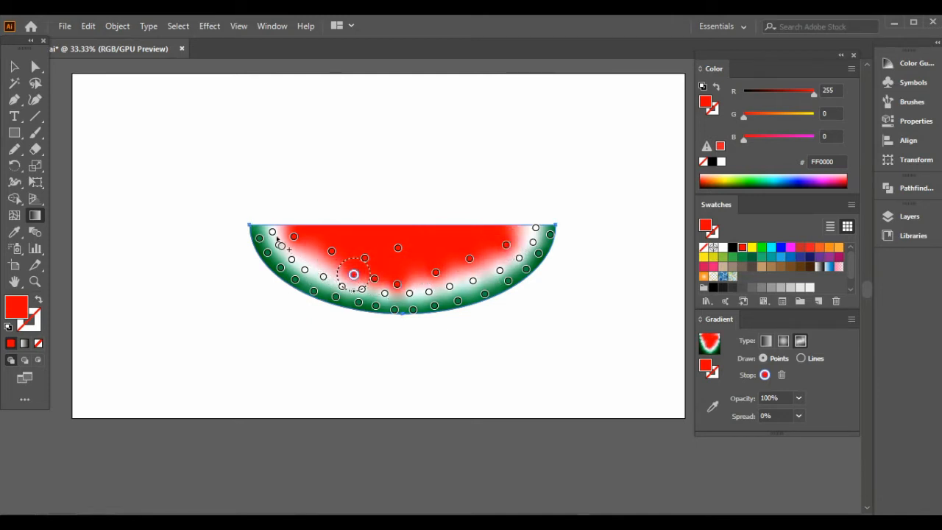
left_click(314, 261)
left_click(479, 263)
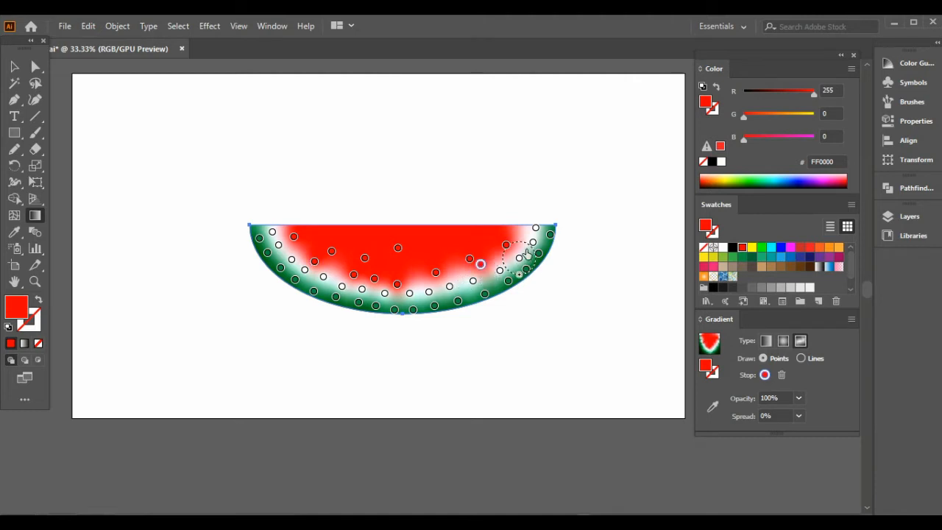
left_click(516, 231)
left_click(331, 267)
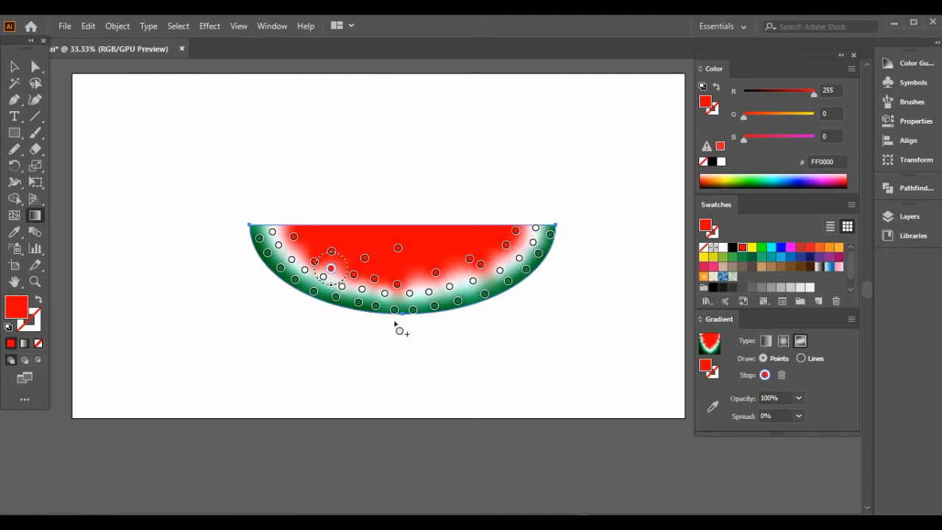
Step: Shift the white gradient stops at the slice's left end outward, closer to the green rim
left_click(278, 245)
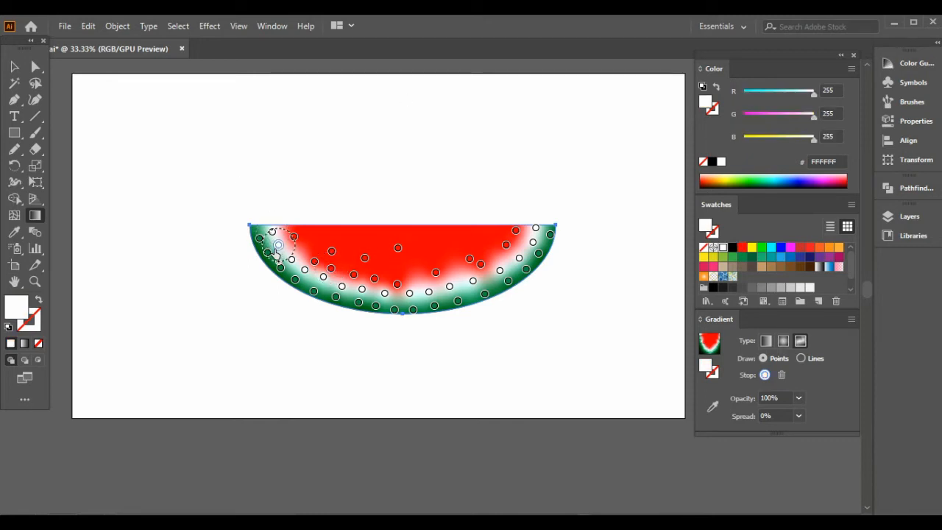
mouse_move(277, 246)
left_mouse_down()
mouse_move(273, 258)
mouse_move(271, 242)
left_mouse_up()
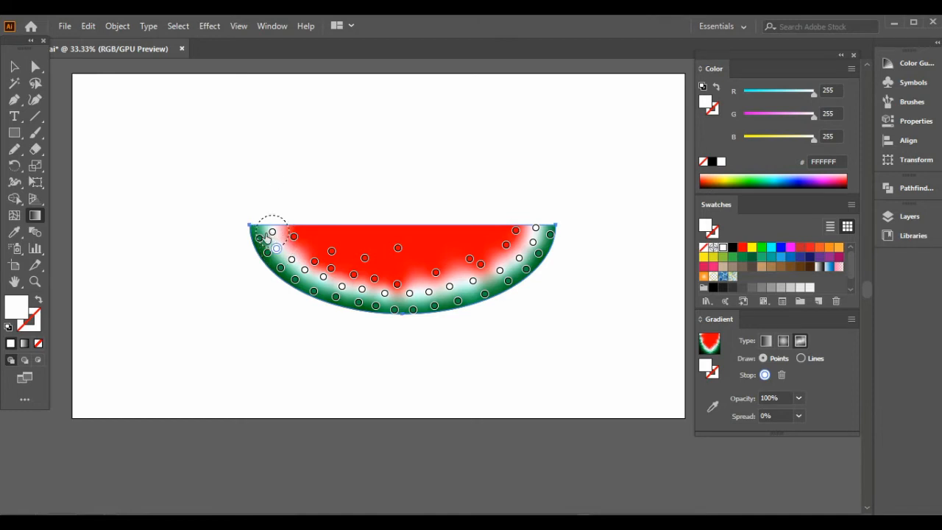
left_click_drag(271, 234, 286, 268)
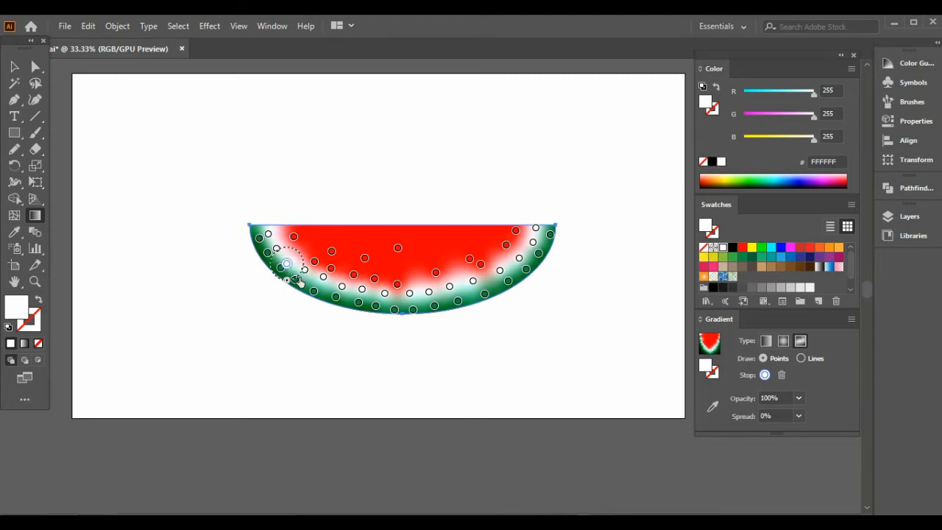
left_click_drag(301, 283, 316, 291)
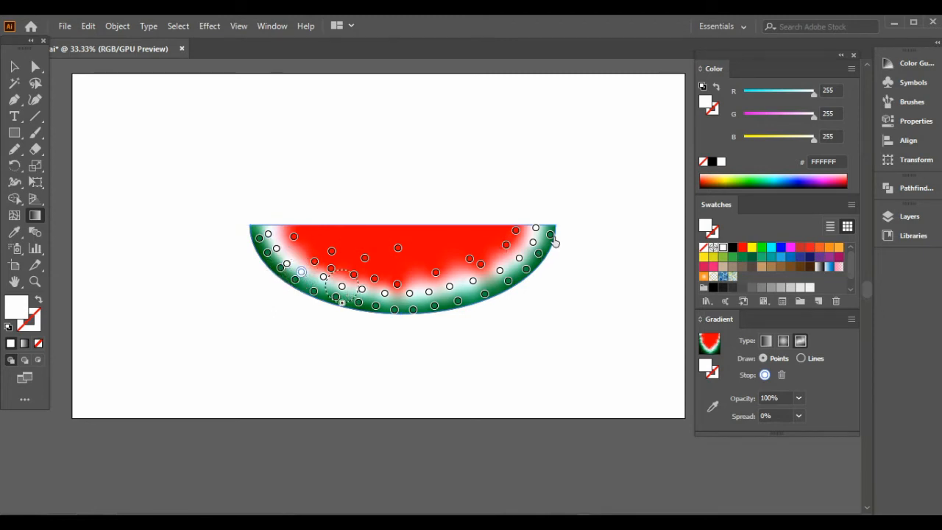
Step: Shift the white gradient stops along the slice's right half outward, closer to the green rim
left_click_drag(538, 230, 548, 233)
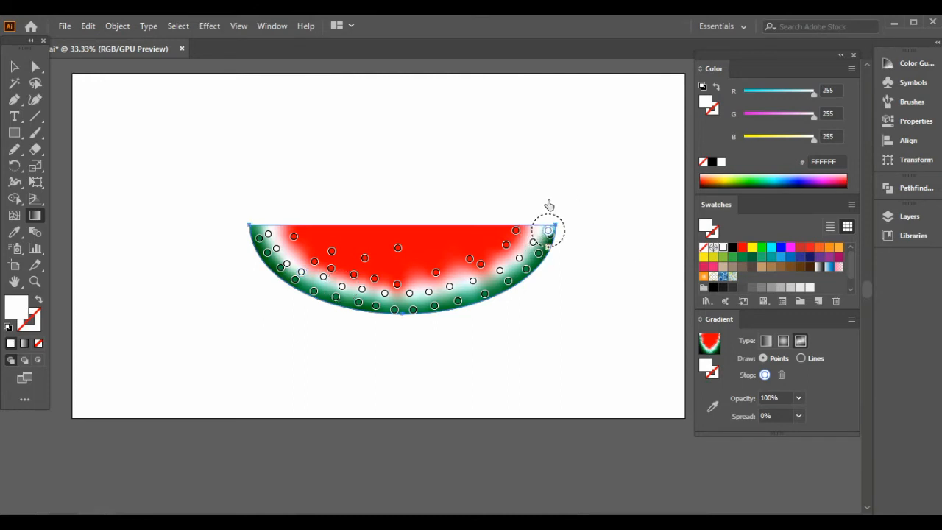
left_click(537, 248)
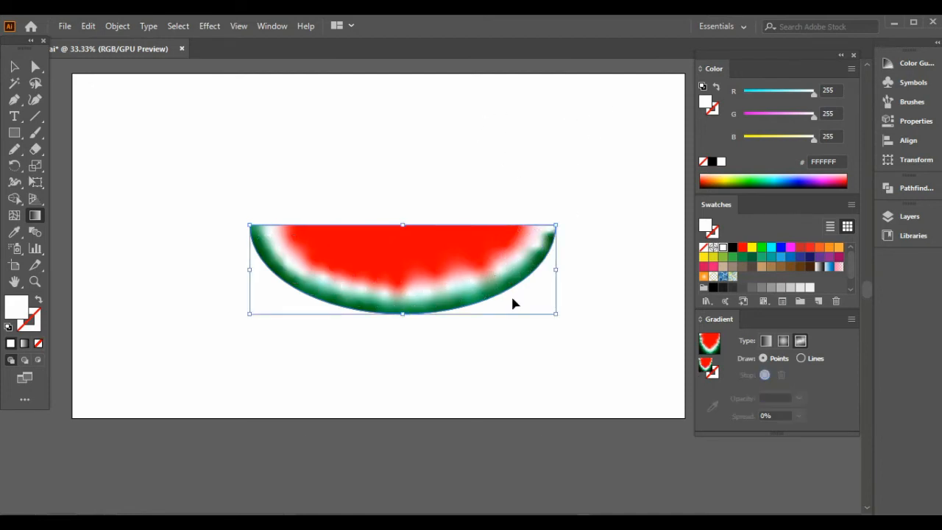
key("ctrl+z")
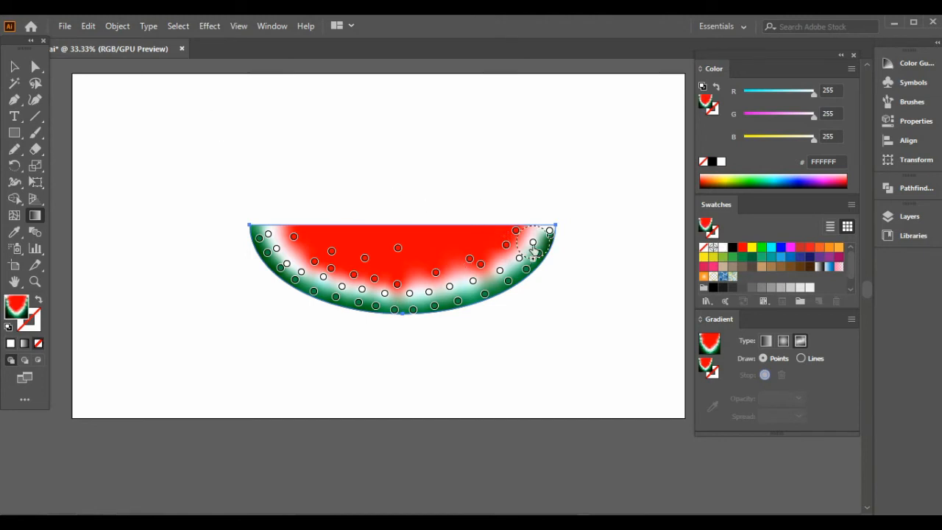
left_click_drag(533, 242, 541, 247)
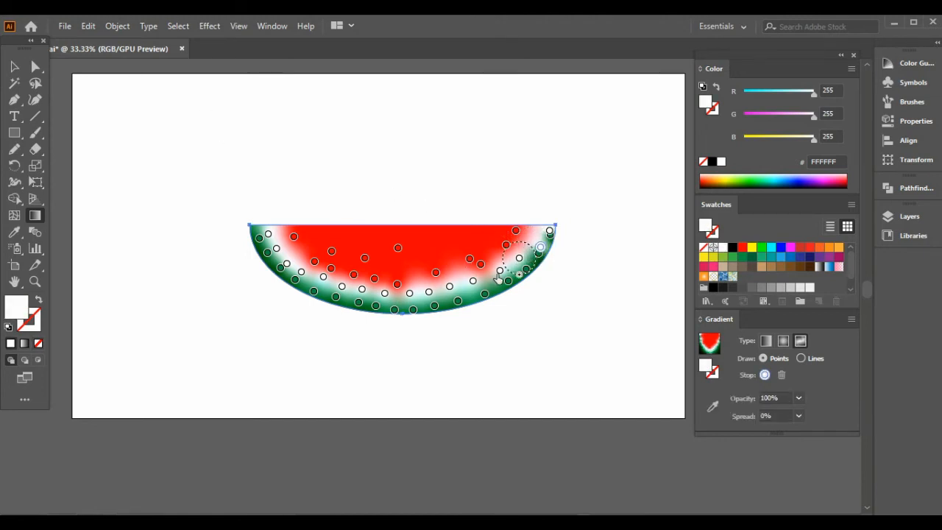
left_click_drag(499, 270, 502, 271)
left_click(449, 287)
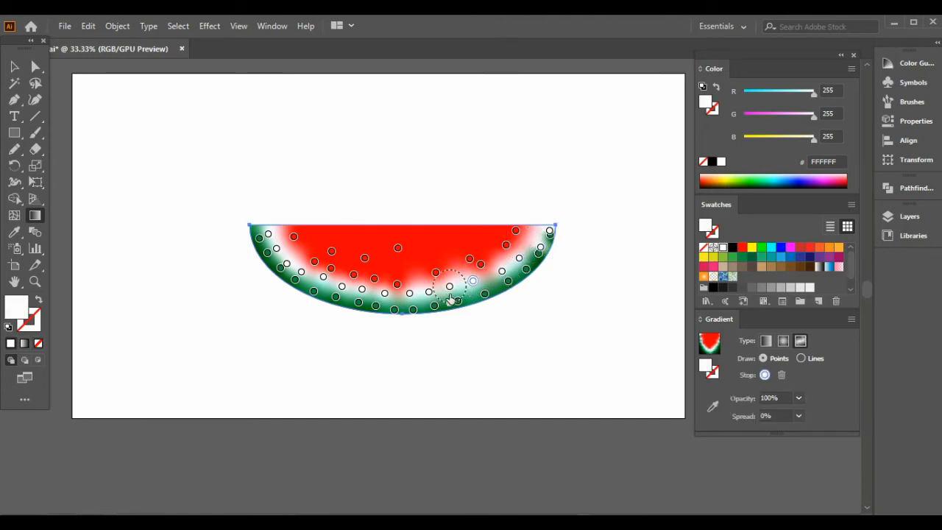
left_click(428, 293)
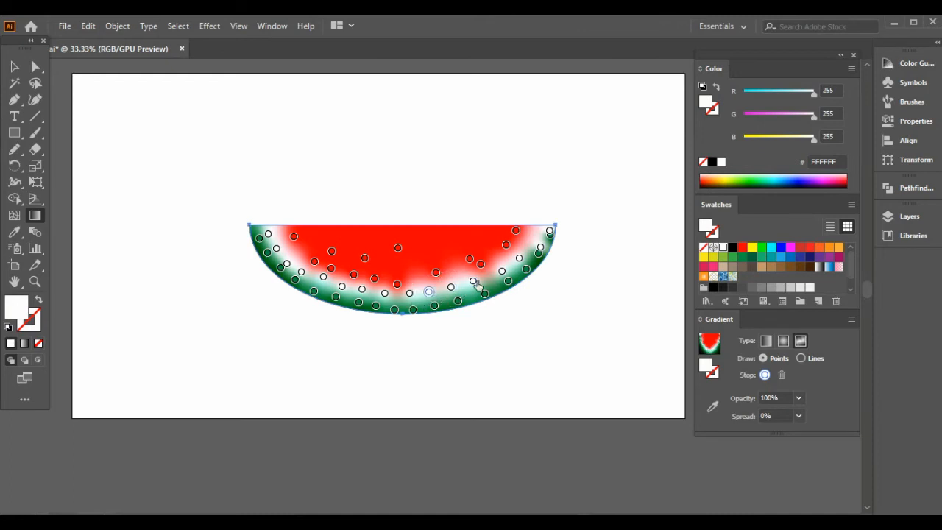
left_click_drag(473, 282, 478, 289)
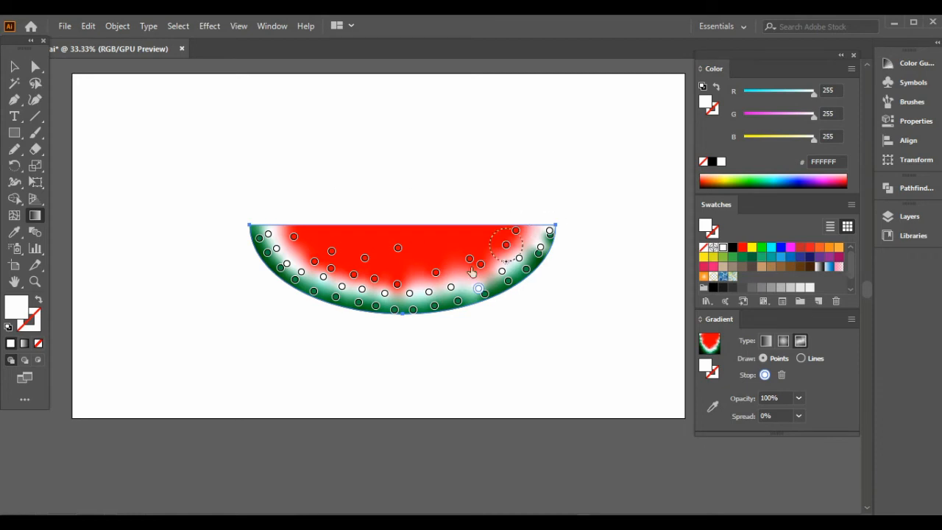
Step: Add red FF0000 stops along the flesh's lower right edge and at both upper ends of the slice
left_click(480, 263)
left_click(457, 270)
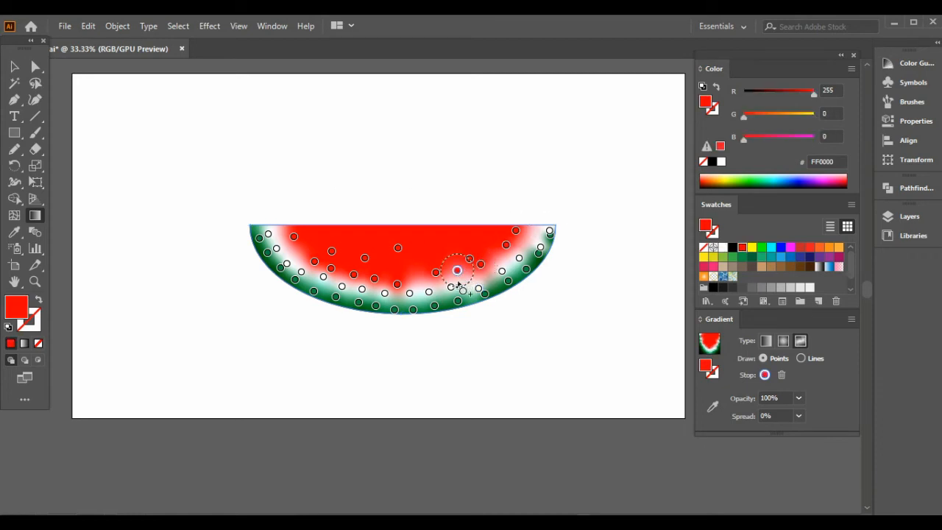
left_click(422, 283)
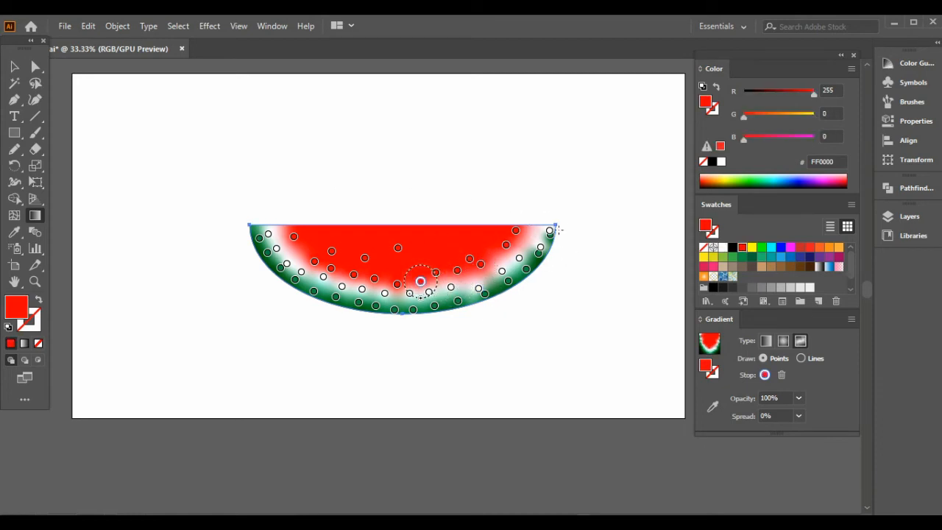
left_click(534, 227)
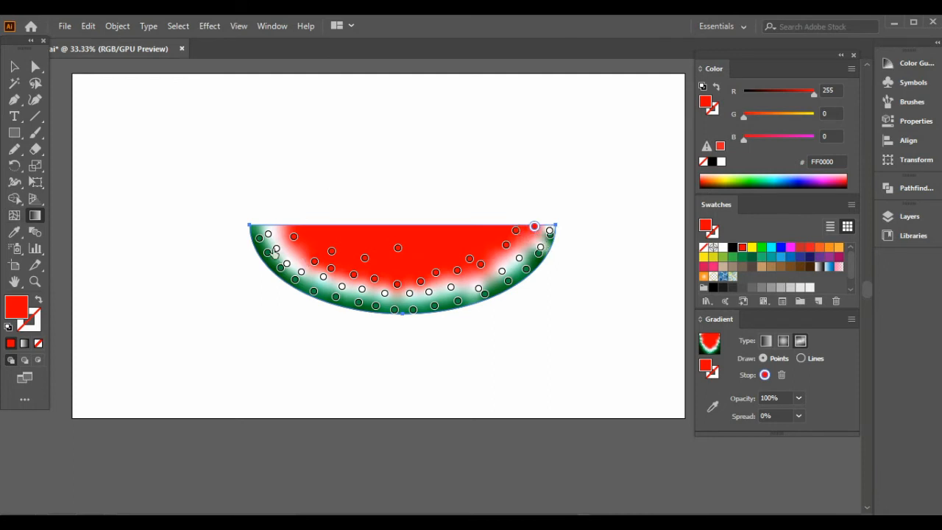
left_click_drag(285, 240, 280, 229)
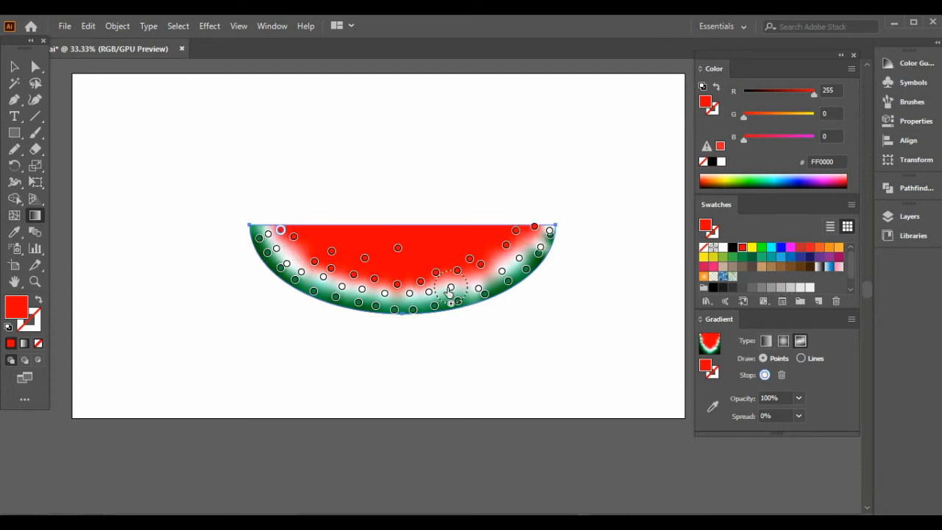
Step: Reposition two white stops in the lower right band and add a red FF0000 stop on the left edge of the flesh
left_click(450, 288)
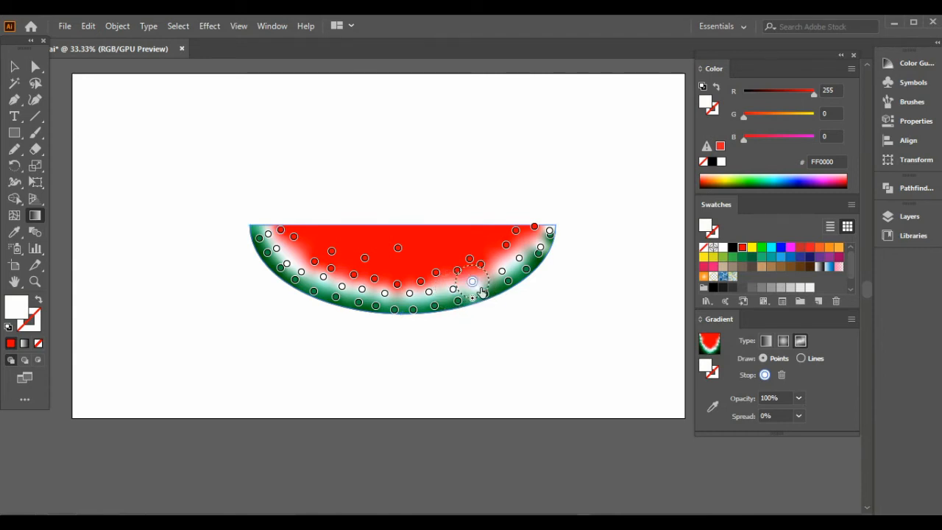
left_click_drag(474, 287, 476, 282)
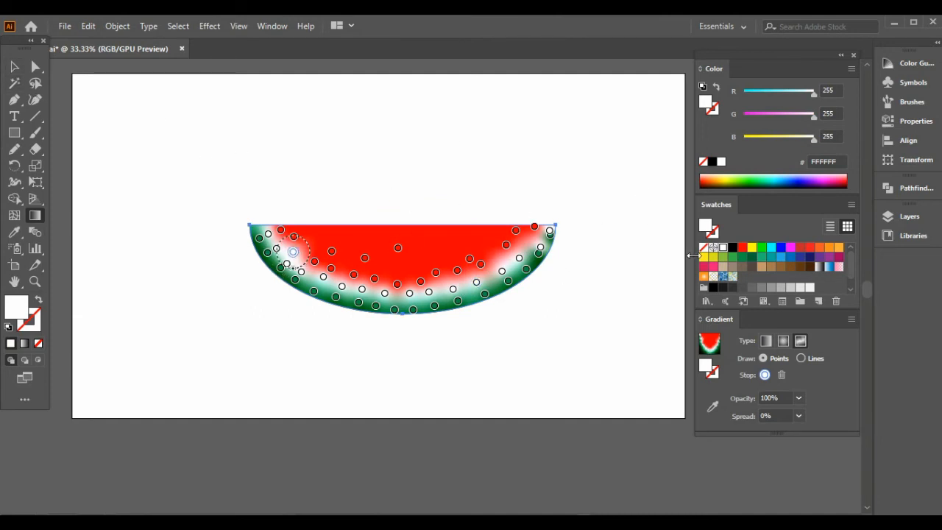
key("v")
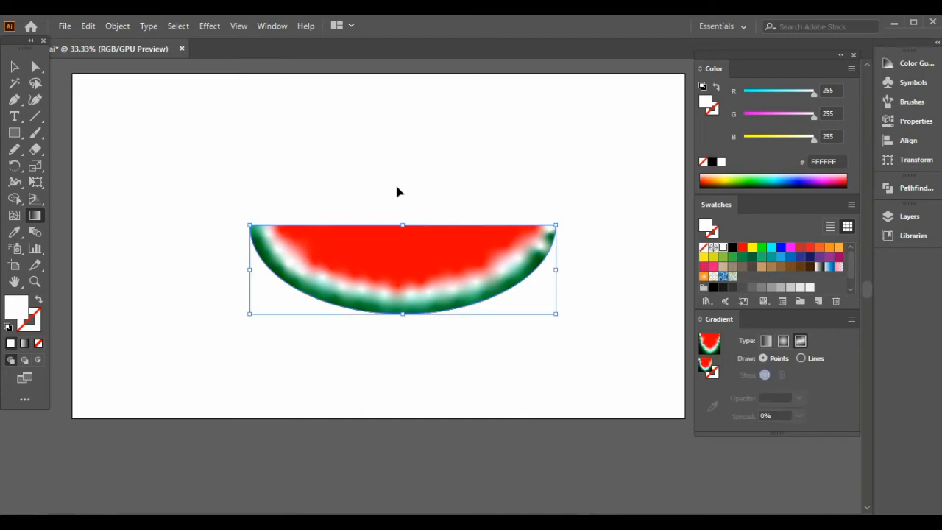
left_click(316, 259)
left_click(316, 259)
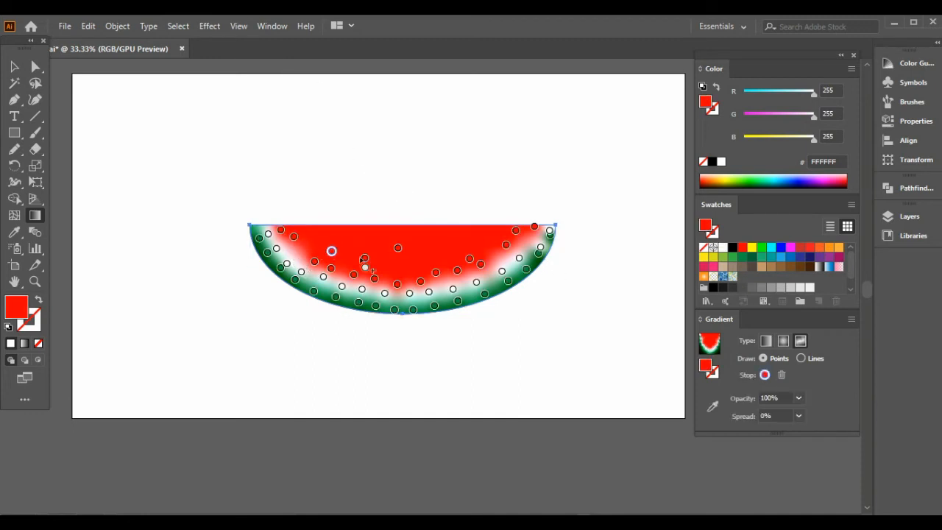
left_click_drag(295, 256, 293, 252)
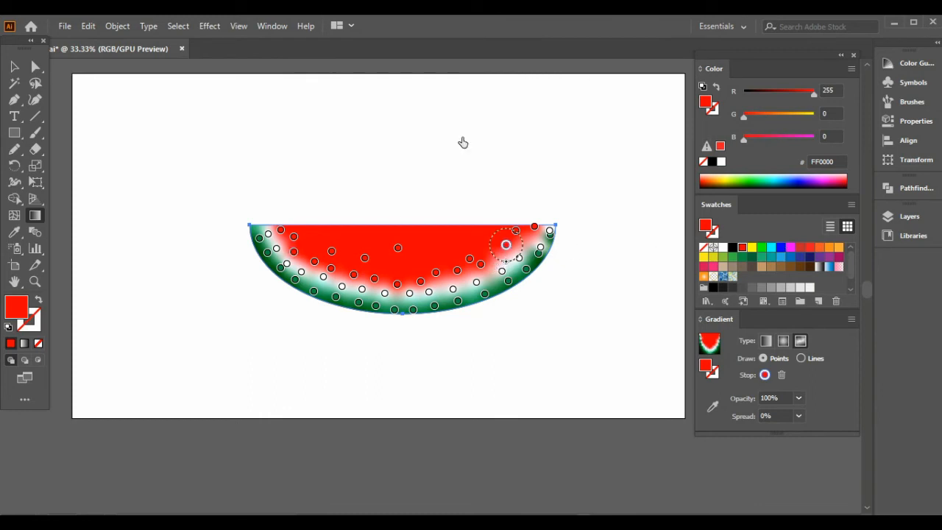
Step: Leave gradient editing, select the whole watermelon slice and move it straight down a little on the artboard
left_click(13, 68)
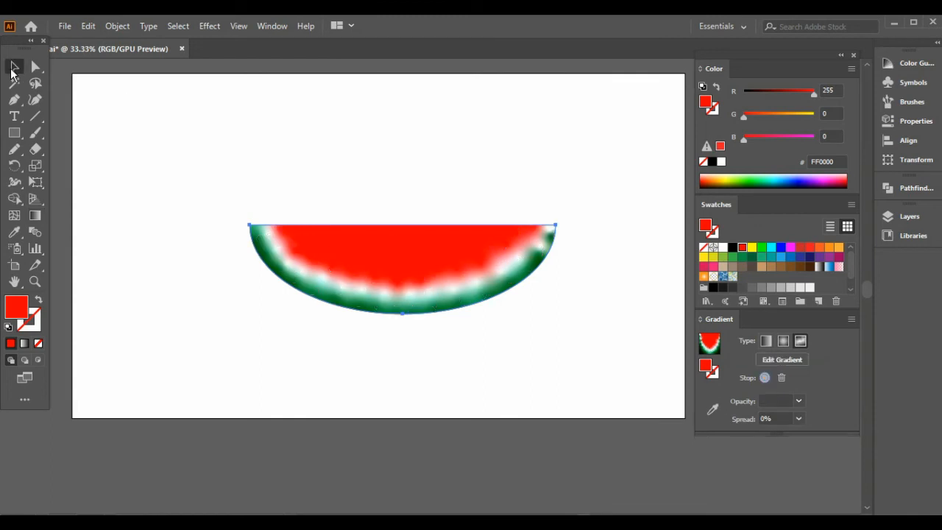
left_click_drag(216, 198, 552, 357)
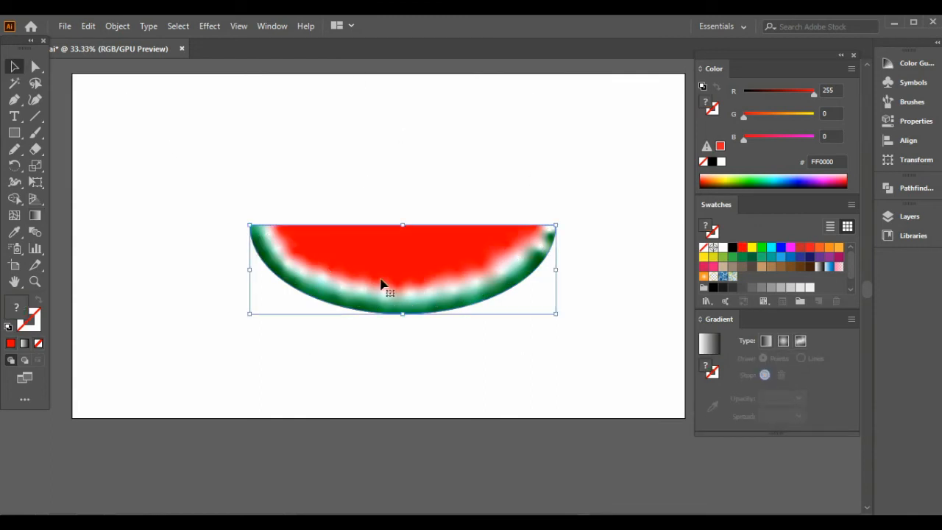
left_click_drag(381, 284, 381, 310)
left_click(512, 165)
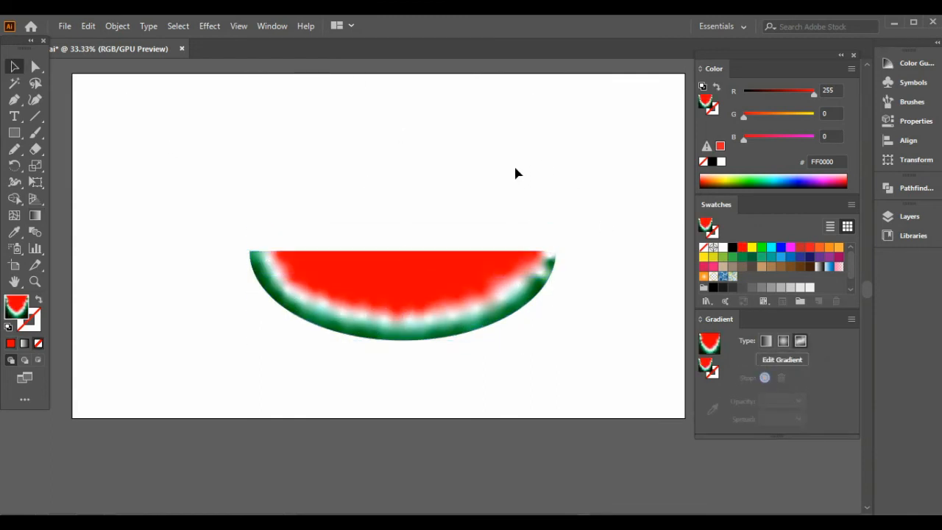
Step: Draw a tiny flat ellipse above the watermelon slice and fill it black 000000 as a seed
left_click_drag(13, 133, 102, 163)
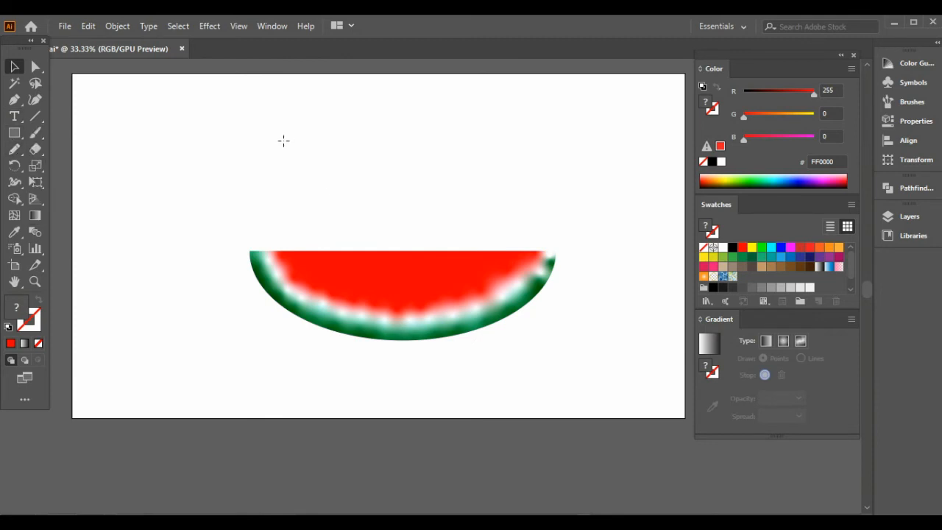
mouse_move(283, 140)
left_mouse_down()
mouse_move(317, 151)
mouse_move(286, 142)
mouse_move(289, 131)
left_mouse_up()
scroll(287, 142, "up", 7)
double_click(25, 307)
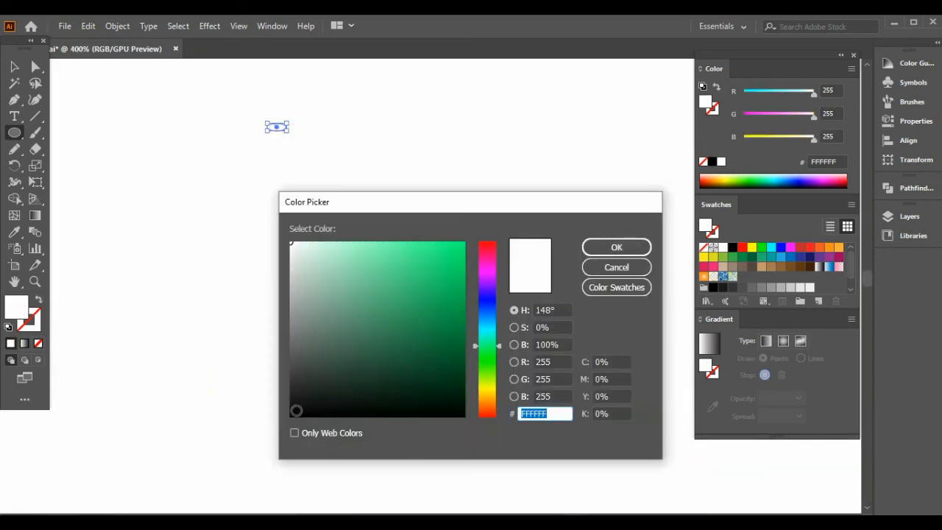
type("000000")
left_click(617, 248)
scroll(582, 218, "down", 5)
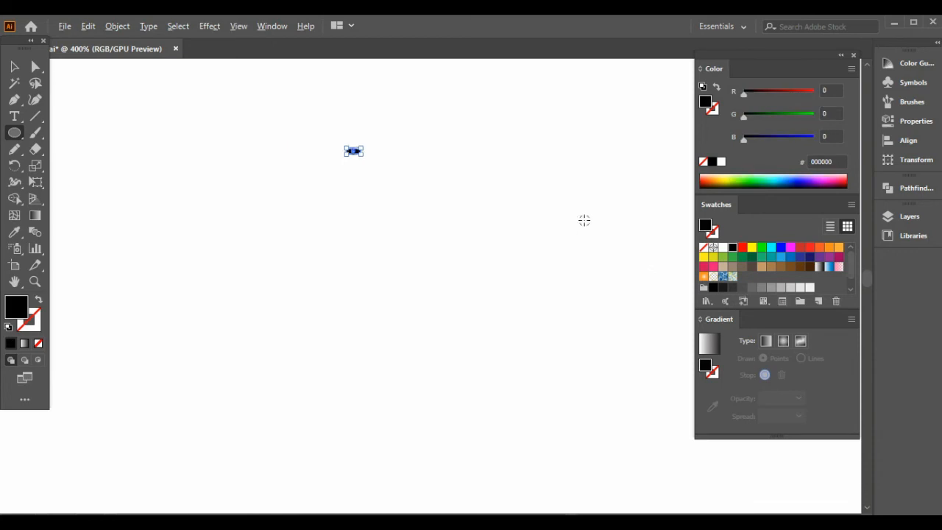
left_click_drag(606, 286, 434, 216)
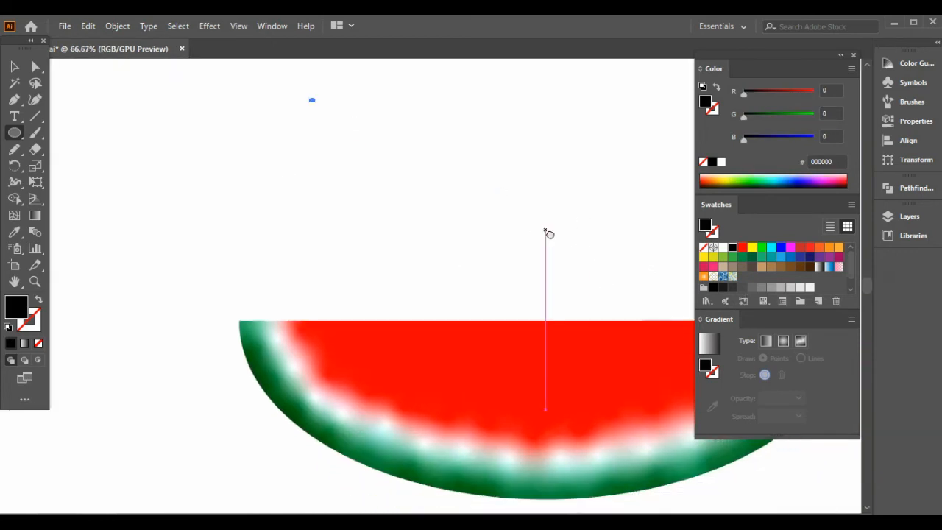
Step: Enlarge the black seed slightly and place it in the upper left part of the red flesh
left_click(20, 65)
scroll(294, 99, "up", 4)
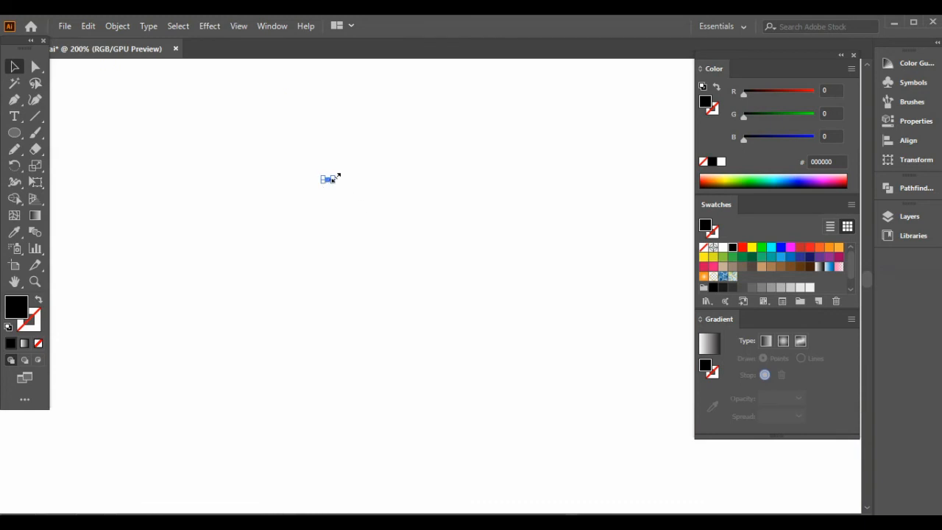
left_click_drag(337, 177, 344, 174)
scroll(562, 252, "down", 1)
key("ctrl+0")
left_click_drag(325, 120, 341, 361)
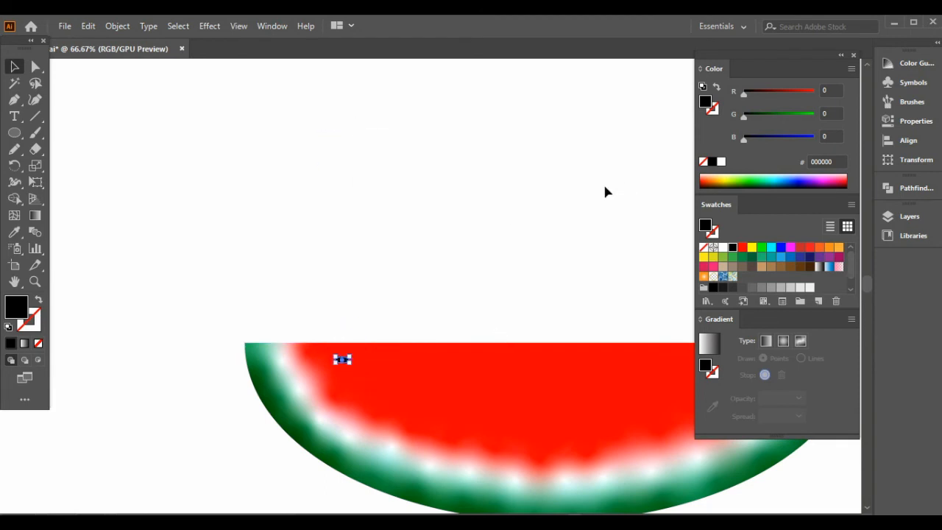
Step: Duplicate the black seed repeatedly and scatter the copies across the red flesh
key("ctrl+0")
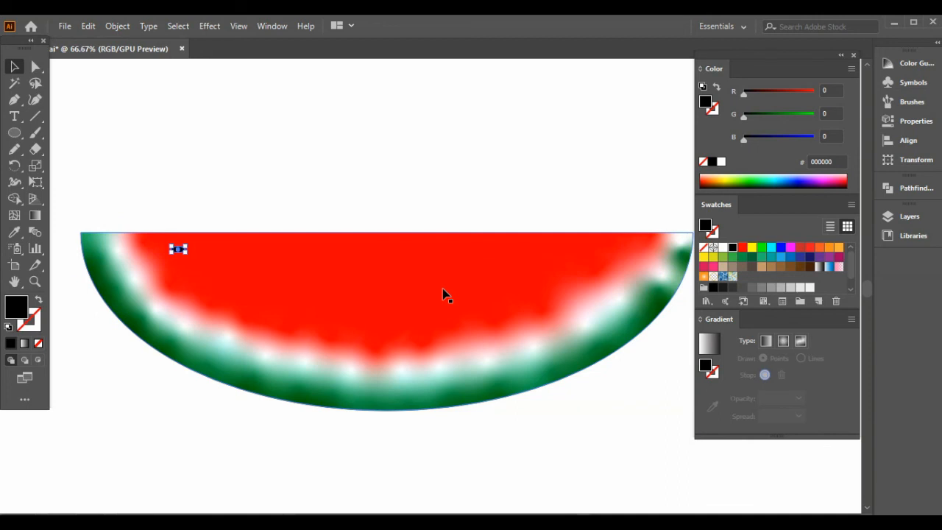
left_click_drag(179, 248, 306, 270)
left_click_drag(181, 249, 446, 293)
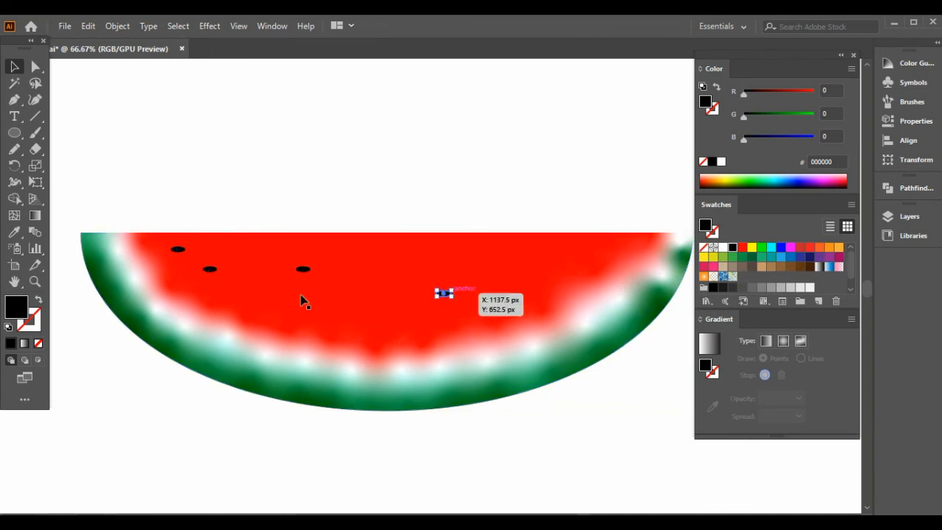
left_click_drag(179, 249, 398, 255)
left_click_drag(180, 250, 447, 259)
Step: Group the watermelon slice with all its seeds and reposition the group on the artboard
key("ctrl+minus")
key("ctrl+minus")
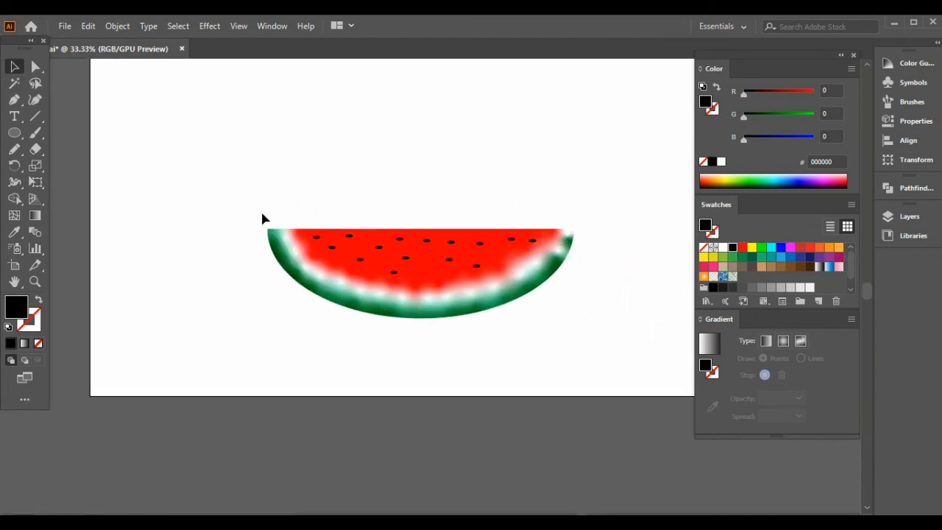
left_click_drag(218, 183, 603, 336)
right_click(449, 262)
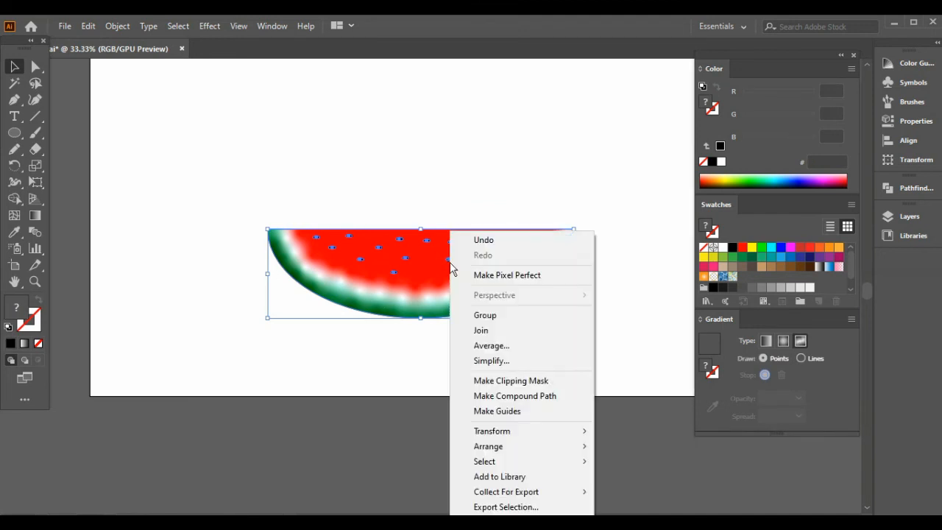
left_click(516, 315)
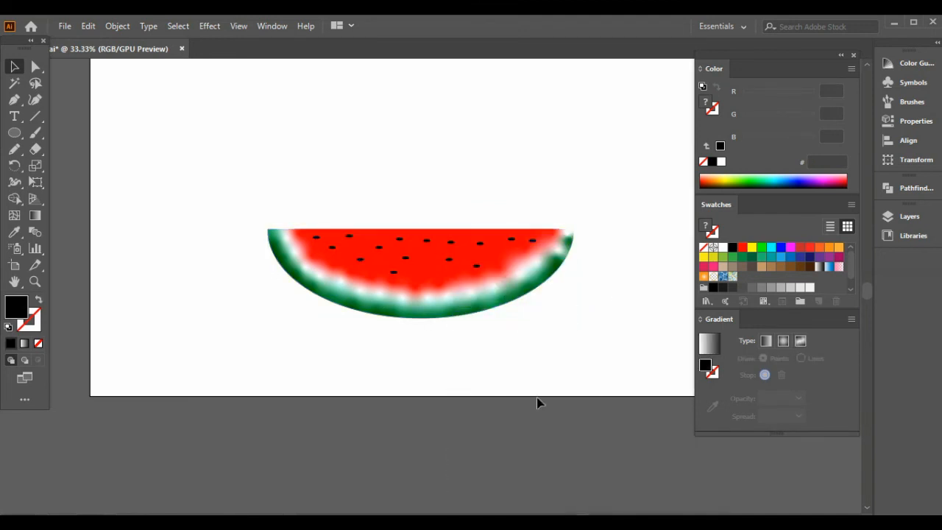
left_click_drag(390, 285, 516, 220)
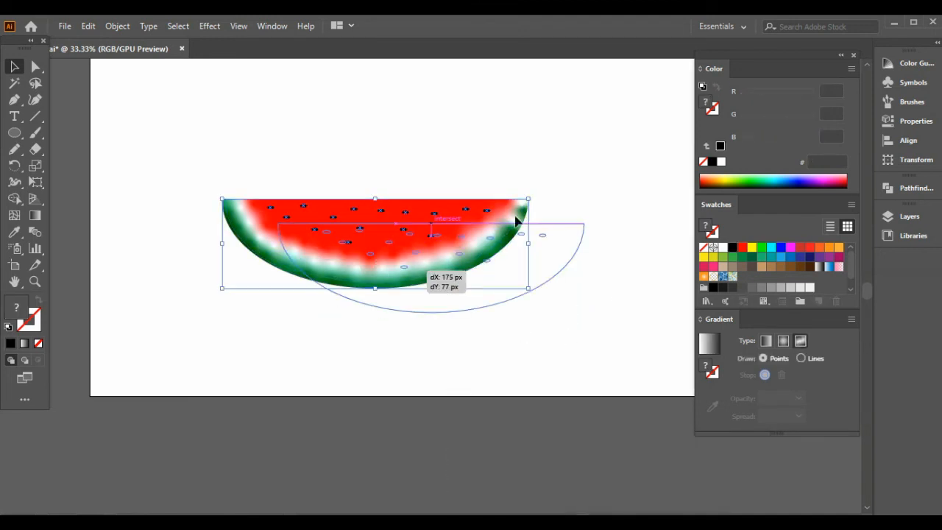
left_click(561, 143)
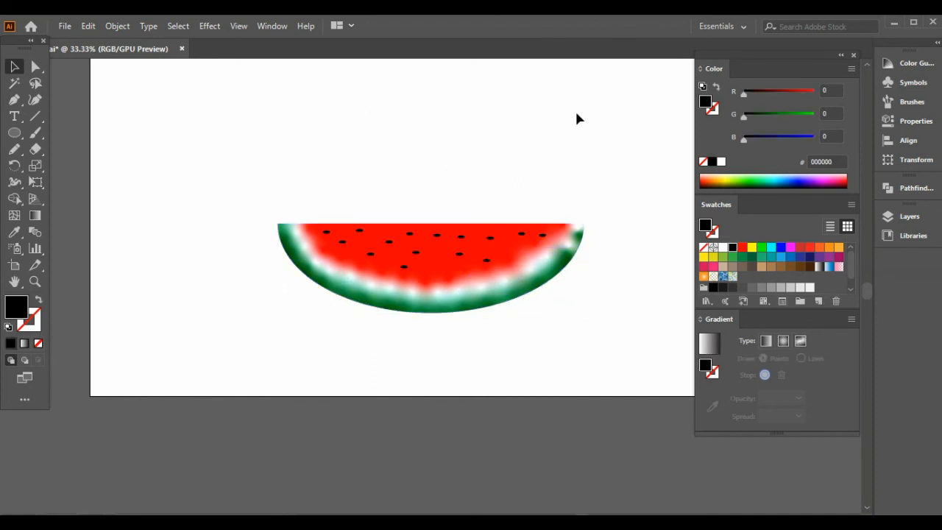